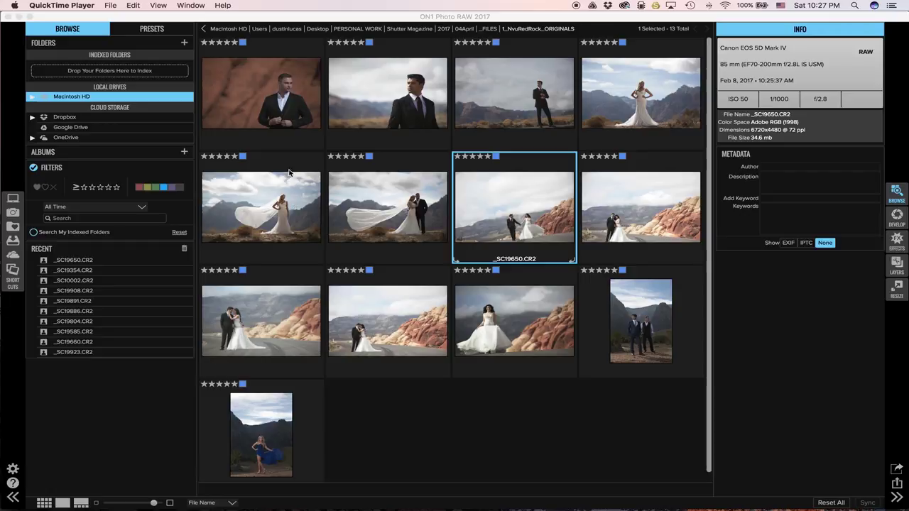
Open the photo _SC19650.CR2 at full size and display the Cinematic presets as enlarged full-screen previews
{"action": "left_click", "coordinate": [529, 213]}
{"action": "double_click", "coordinate": [529, 213]}
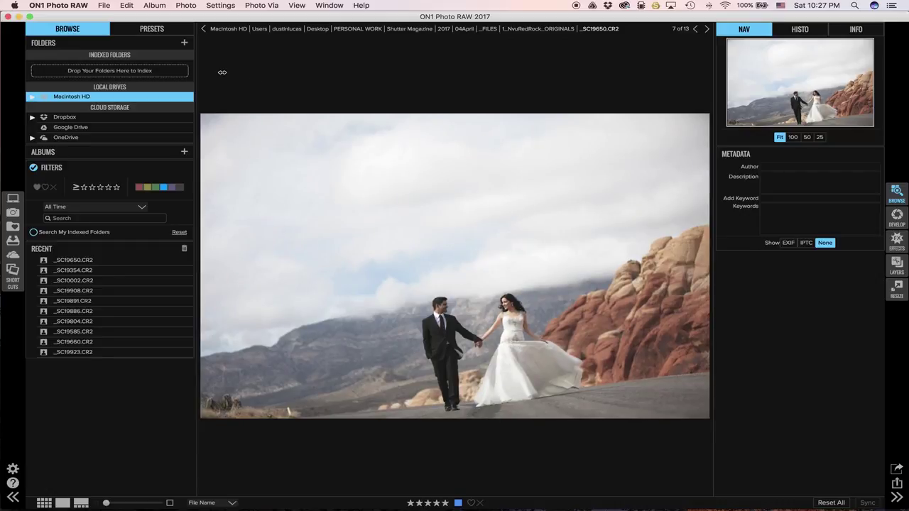
{"action": "left_click", "coordinate": [158, 29]}
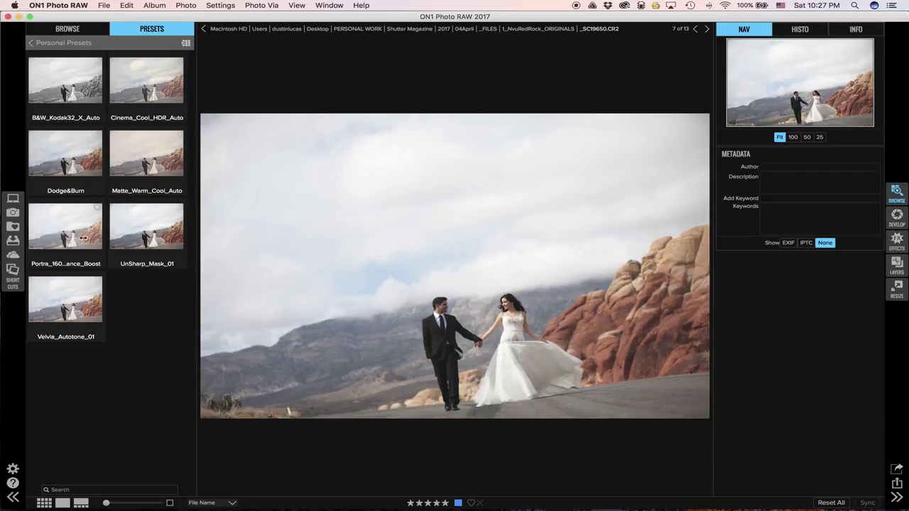
{"action": "left_click", "coordinate": [35, 42]}
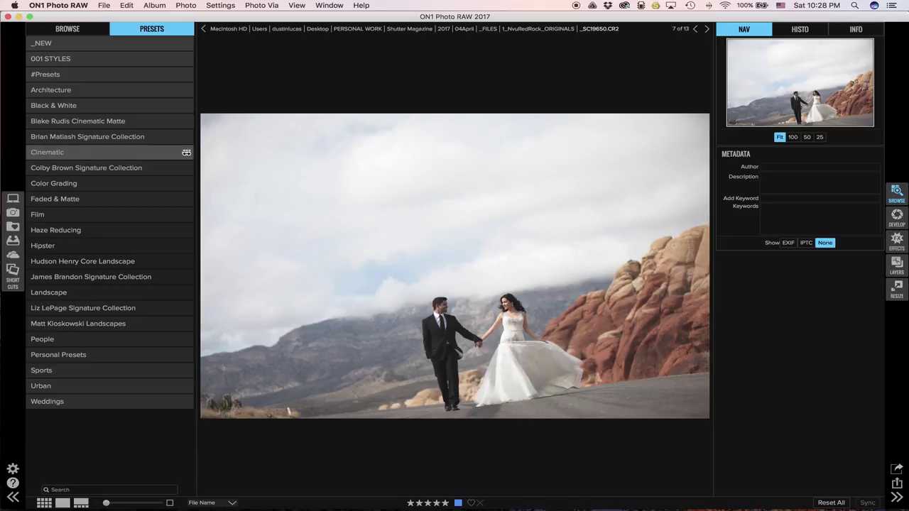
{"action": "left_click", "coordinate": [186, 152]}
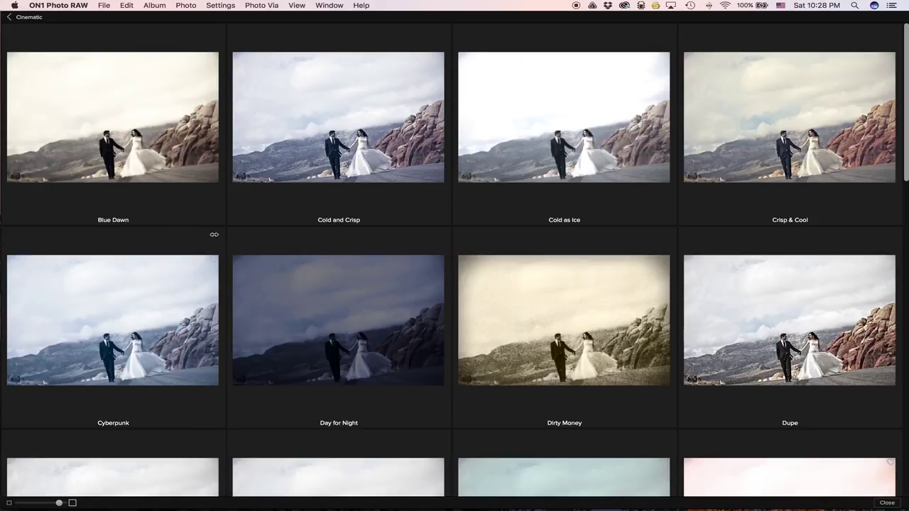
{"action": "key", "text": "super+equal"}
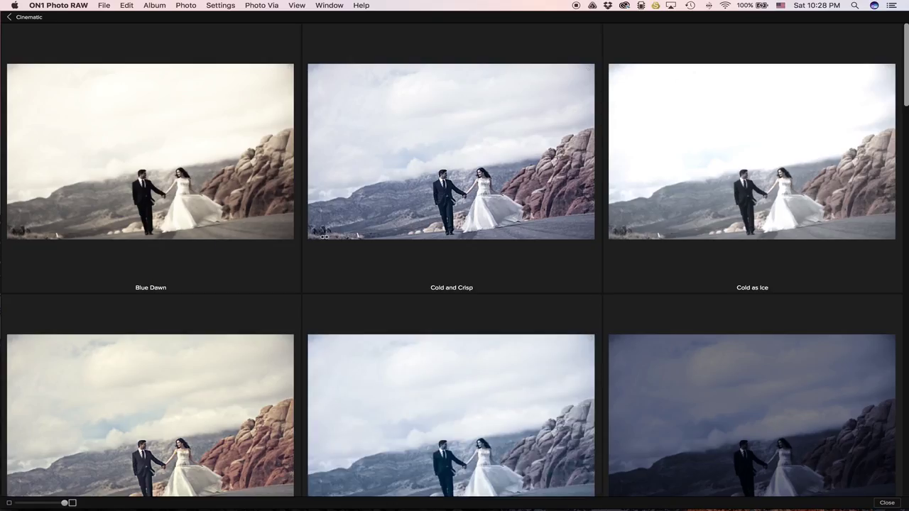
Examine the Cinematic preset previews from Blue Dawn through Warm & Crunchy to compare their looks on the wedding photo
{"action": "scroll", "coordinate": [334, 244], "scroll_direction": "down", "scroll_amount": 5}
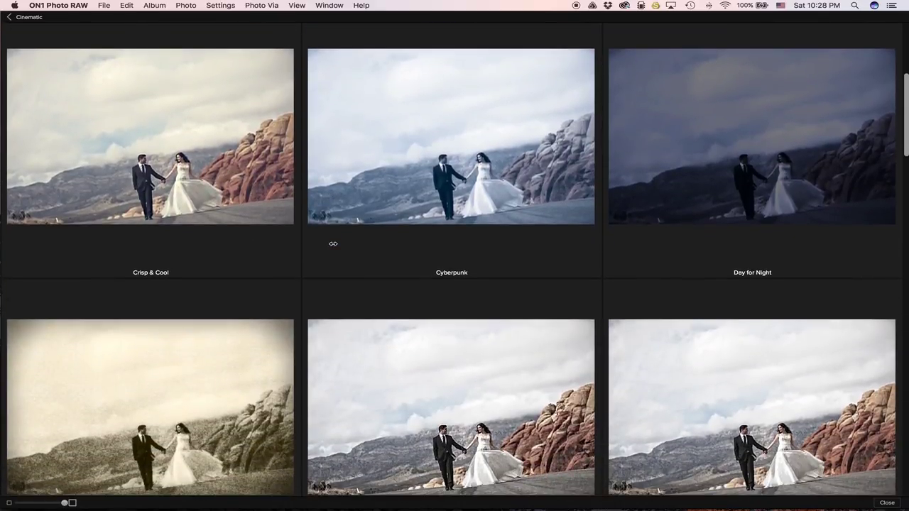
{"action": "scroll", "coordinate": [333, 244], "scroll_direction": "down", "scroll_amount": 4}
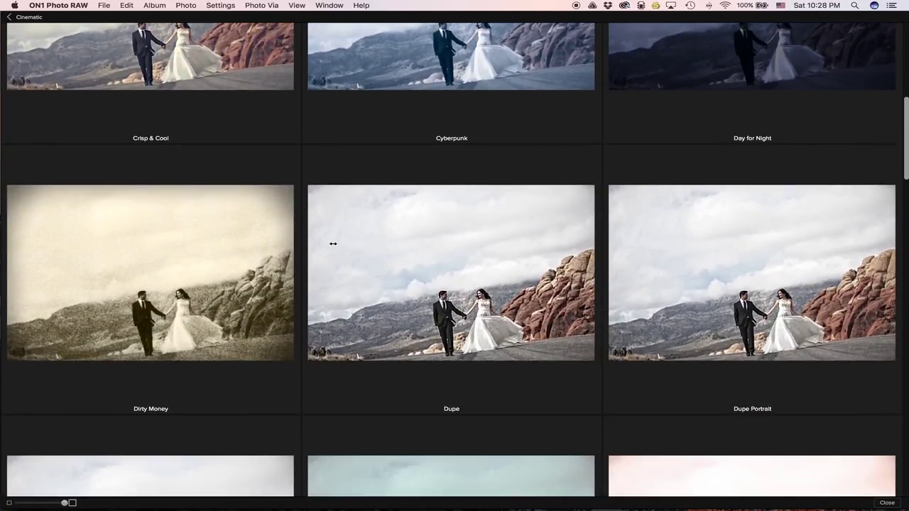
{"action": "scroll", "coordinate": [333, 244], "scroll_direction": "down", "scroll_amount": 5}
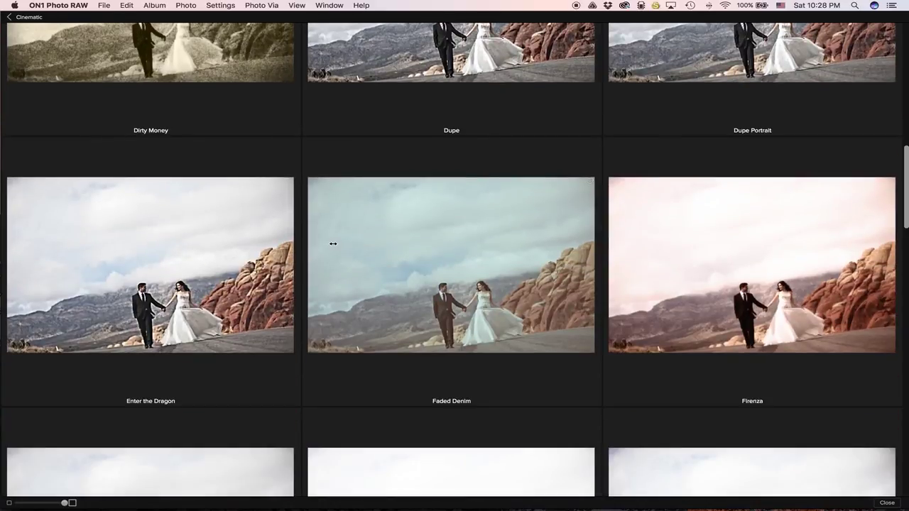
{"action": "scroll", "coordinate": [333, 244], "scroll_direction": "down", "scroll_amount": 8}
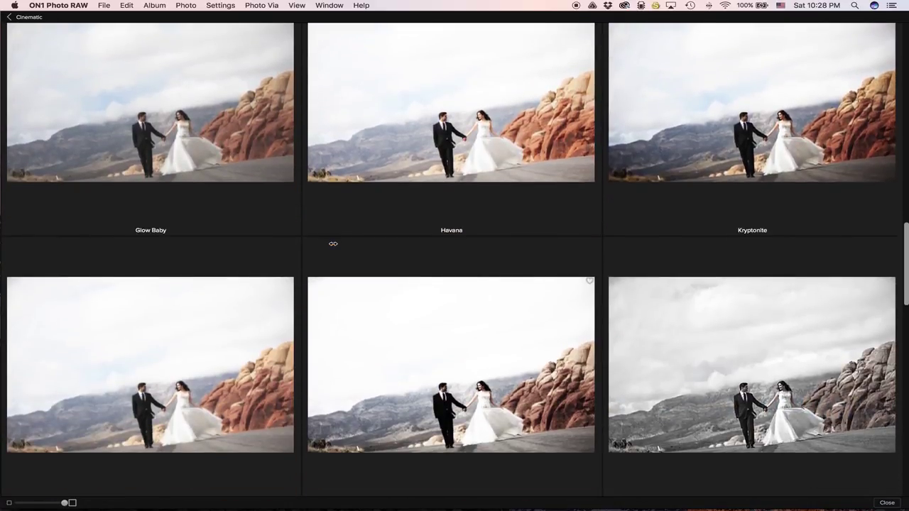
{"action": "scroll", "coordinate": [333, 244], "scroll_direction": "up", "scroll_amount": 3}
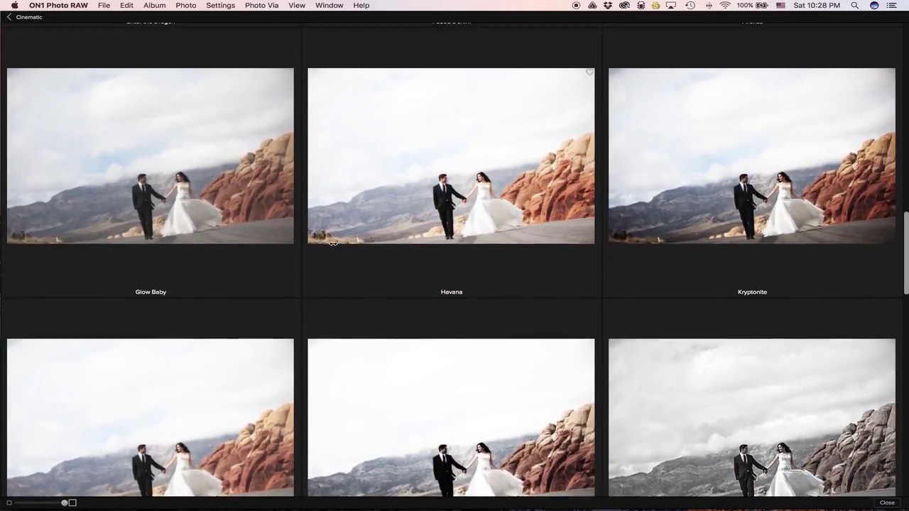
{"action": "scroll", "coordinate": [333, 244], "scroll_direction": "down", "scroll_amount": 5}
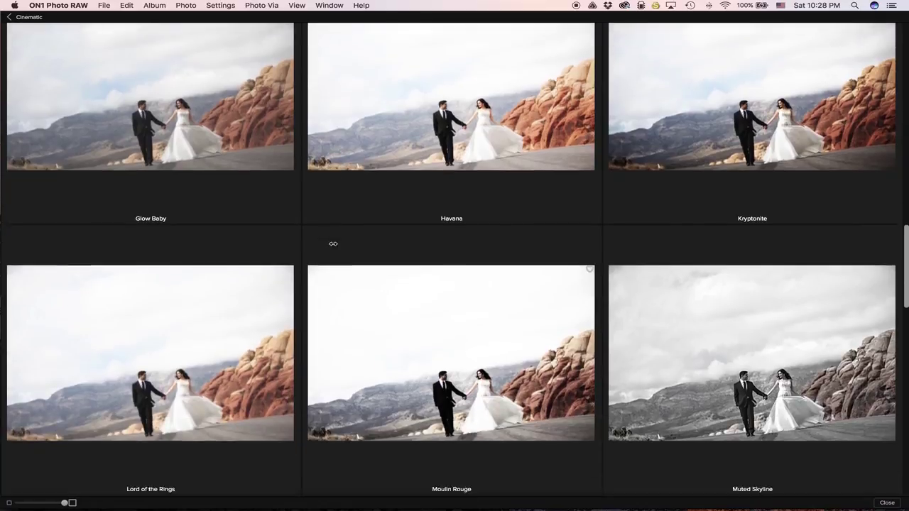
{"action": "scroll", "coordinate": [333, 244], "scroll_direction": "down", "scroll_amount": 1}
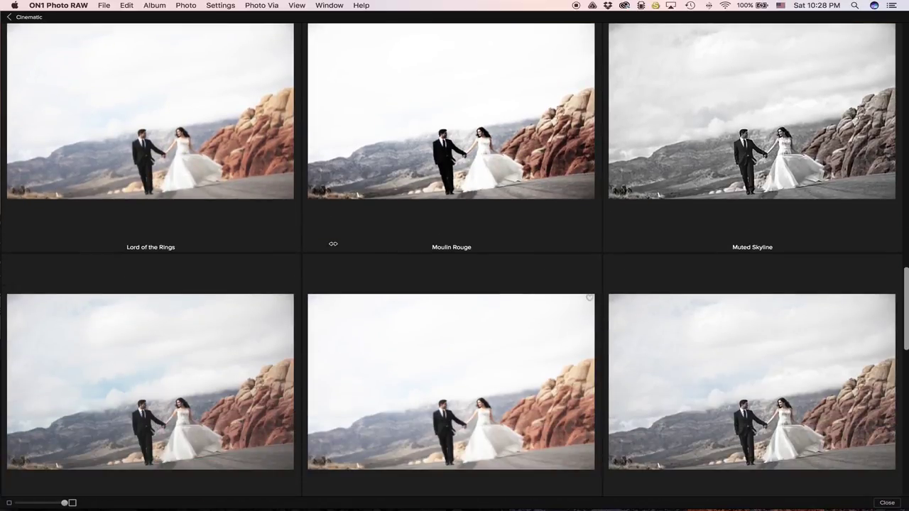
{"action": "scroll", "coordinate": [333, 243], "scroll_direction": "down", "scroll_amount": 5}
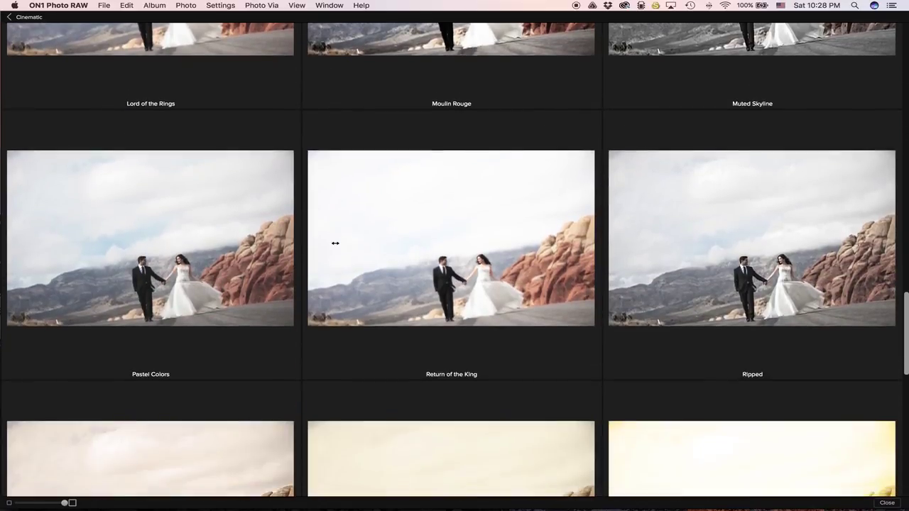
{"action": "scroll", "coordinate": [335, 244], "scroll_direction": "down", "scroll_amount": 7}
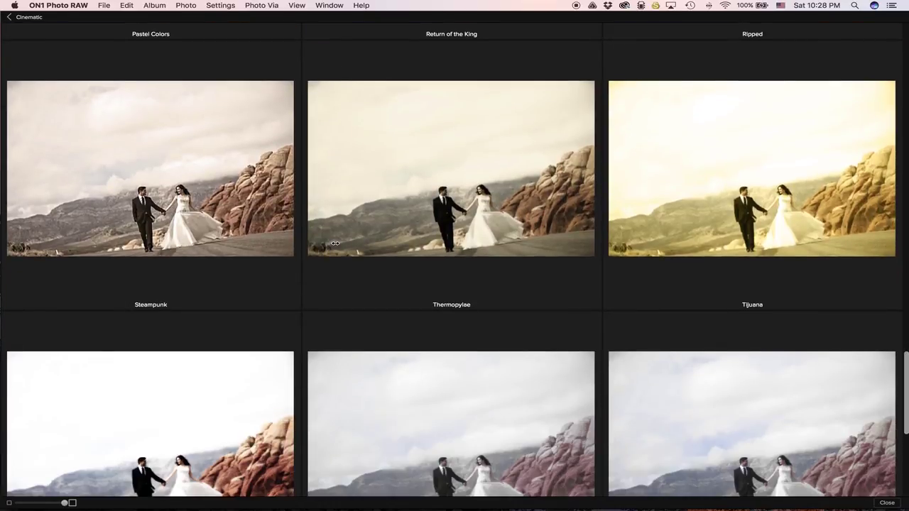
{"action": "scroll", "coordinate": [335, 243], "scroll_direction": "down", "scroll_amount": 8}
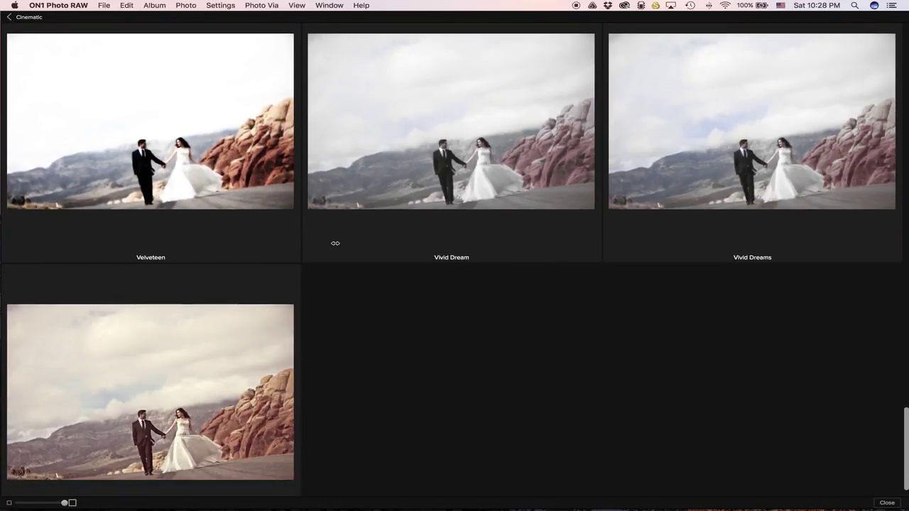
{"action": "scroll", "coordinate": [336, 244], "scroll_direction": "down", "scroll_amount": 1}
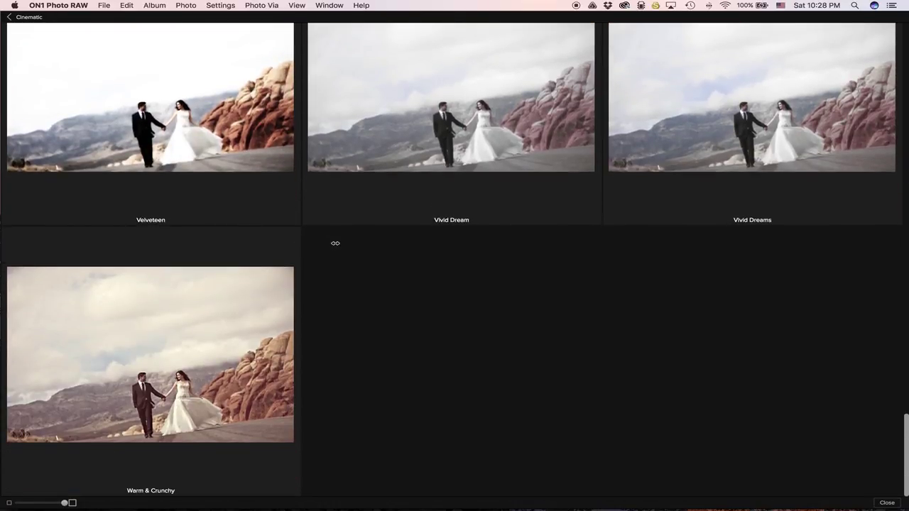
{"action": "scroll", "coordinate": [335, 243], "scroll_direction": "up", "scroll_amount": 20}
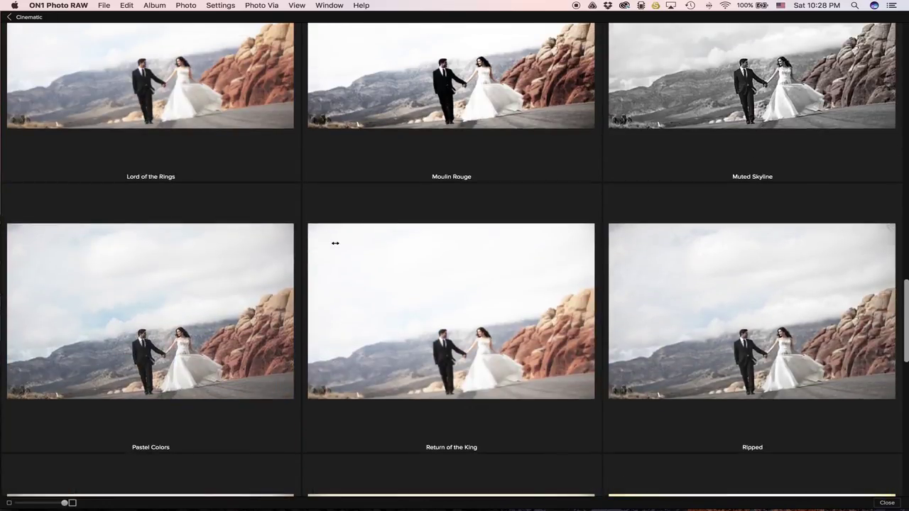
{"action": "scroll", "coordinate": [335, 244], "scroll_direction": "up", "scroll_amount": 20}
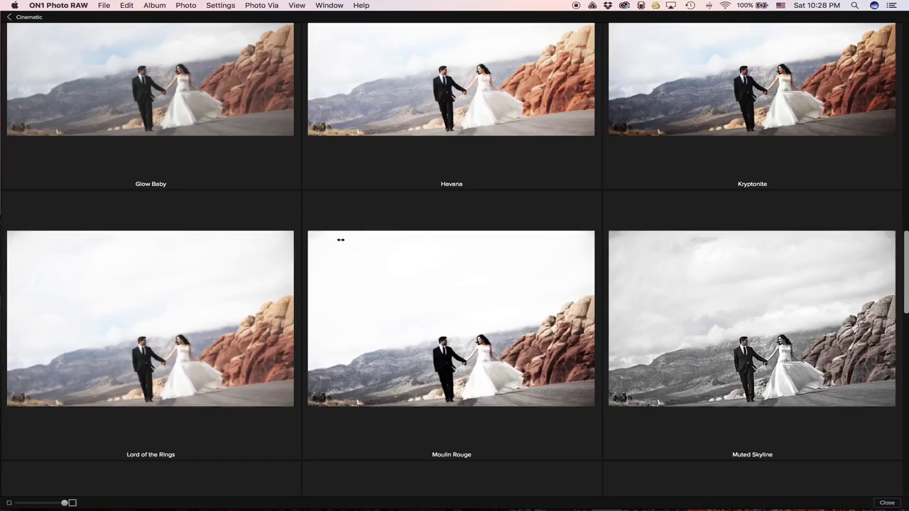
{"action": "scroll", "coordinate": [341, 239], "scroll_direction": "up", "scroll_amount": 15}
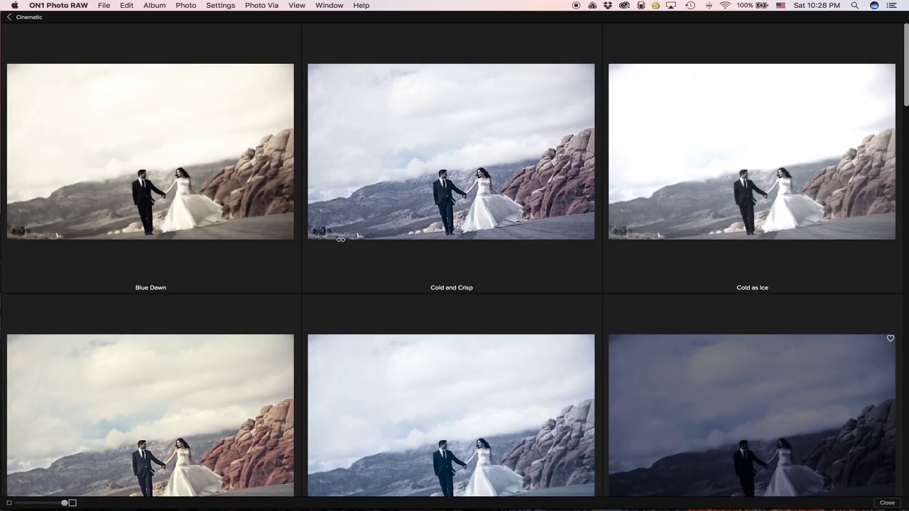
Apply the Crisp & Cool preset to the photo and auto-adjust its tone in Develop
{"action": "scroll", "coordinate": [341, 240], "scroll_direction": "down", "scroll_amount": 5}
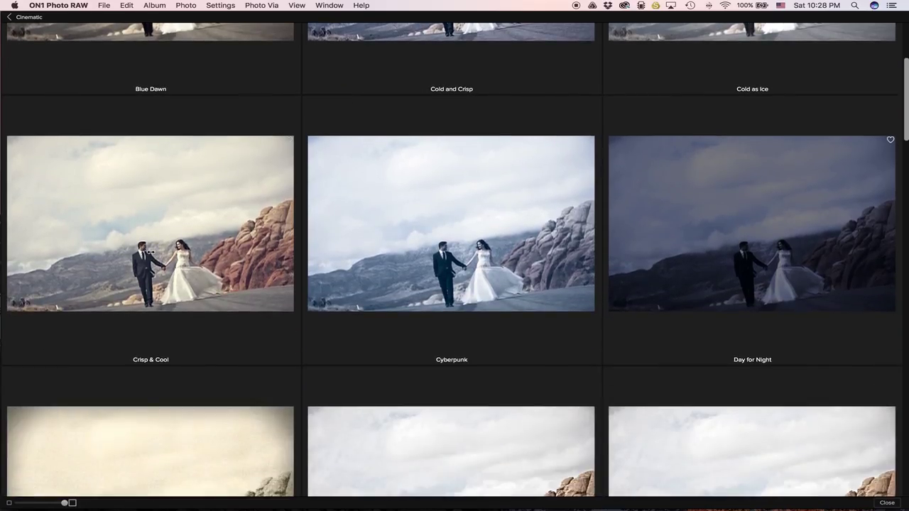
{"action": "left_click", "coordinate": [150, 252]}
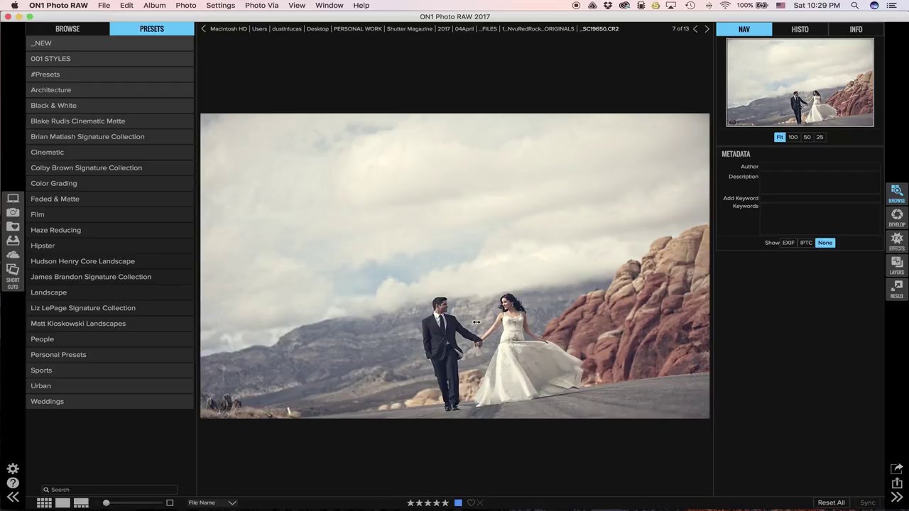
{"action": "left_click", "coordinate": [889, 219]}
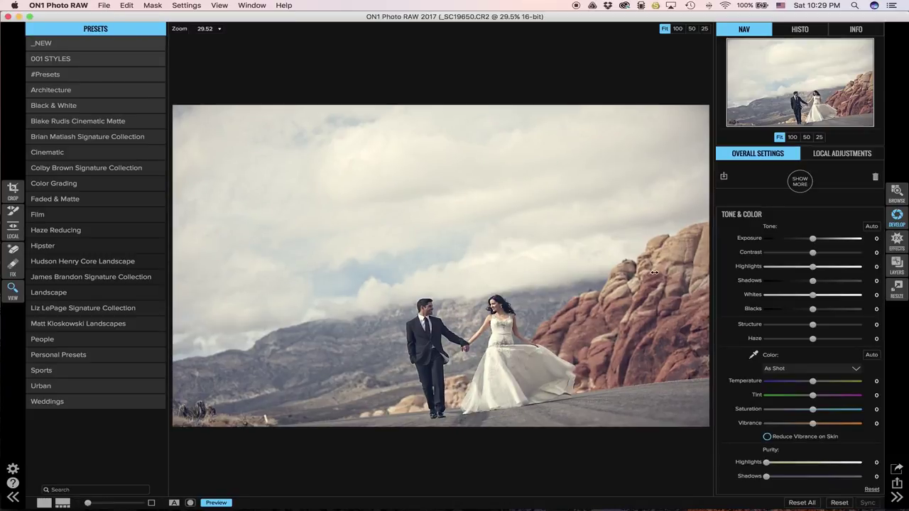
{"action": "left_click", "coordinate": [872, 226]}
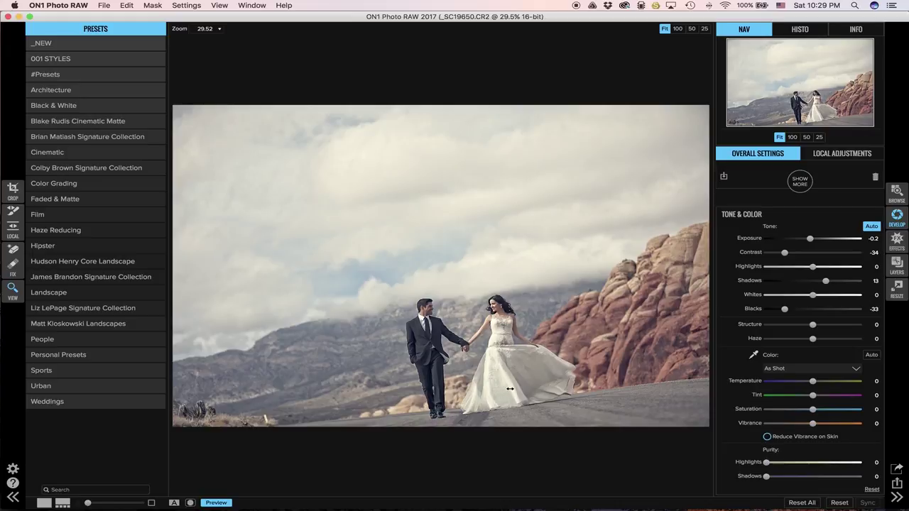
Compare the edited photo with the original by toggling the preview off and on
{"action": "key", "text": "backslash"}
{"action": "key", "text": "backslash"}
{"action": "key", "text": "backslash"}
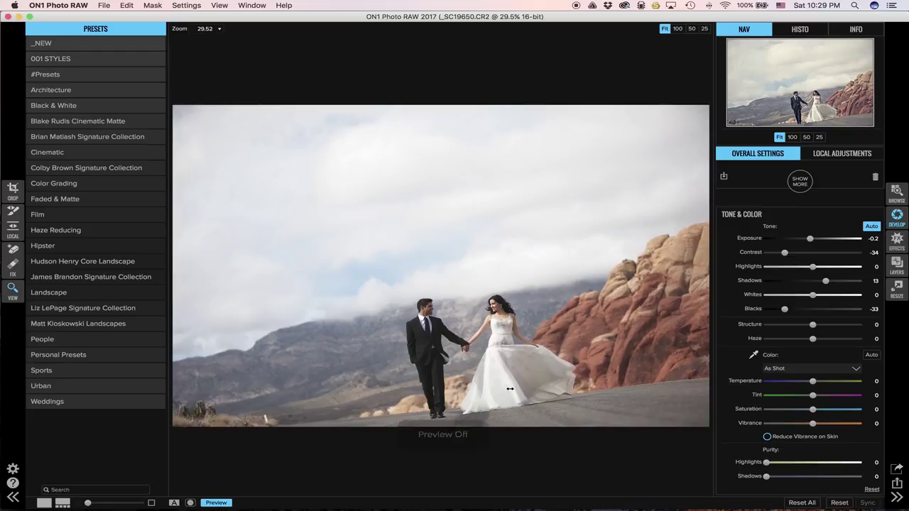
{"action": "key", "text": "backslash"}
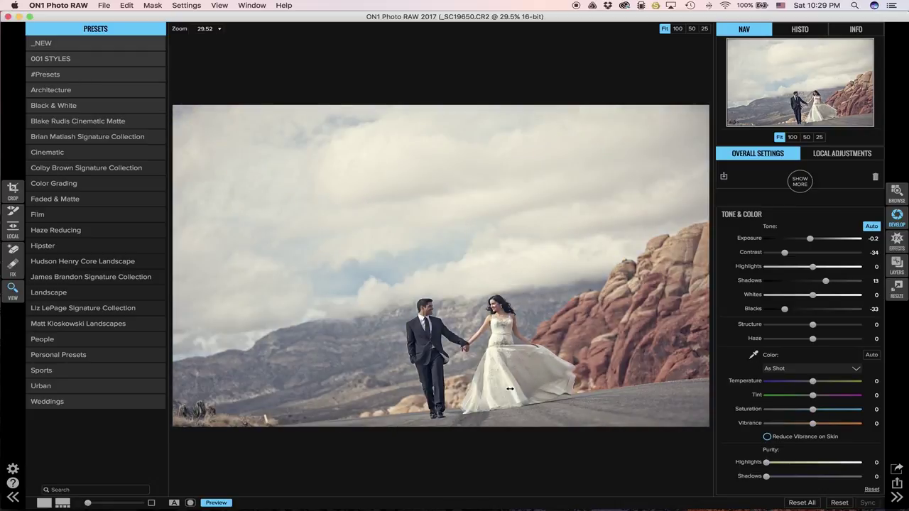
{"action": "key", "text": "backslash"}
{"action": "key", "text": "backslash"}
Lower the photo's whites slightly and toggle the automatic tone adjustment
{"action": "left_click_drag", "start_coordinate": [814, 296], "coordinate": [803, 295]}
{"action": "left_click", "coordinate": [871, 226]}
In Effects, set the HDR Look filter's compression to 0 and compare the photo with the filter off and on
{"action": "left_click", "coordinate": [898, 240]}
{"action": "scroll", "coordinate": [799, 280], "scroll_direction": "down", "scroll_amount": 3}
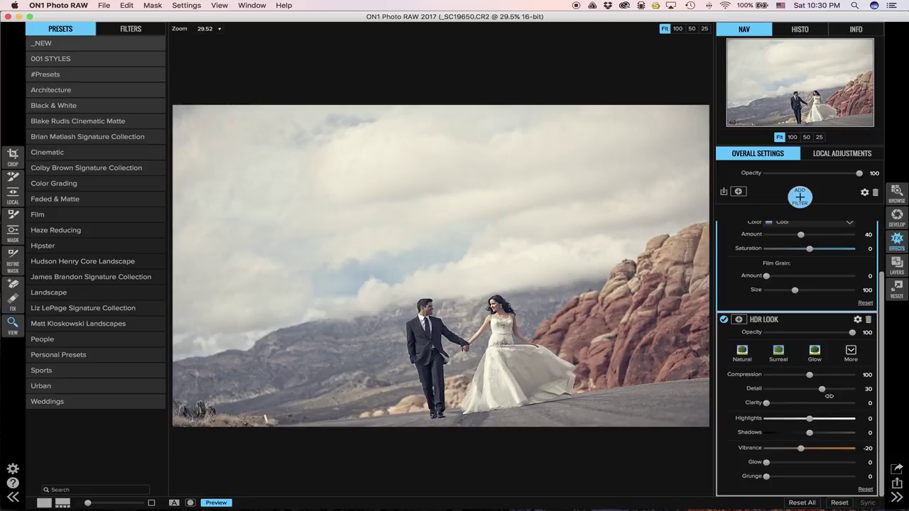
{"action": "left_click_drag", "start_coordinate": [811, 375], "coordinate": [752, 375]}
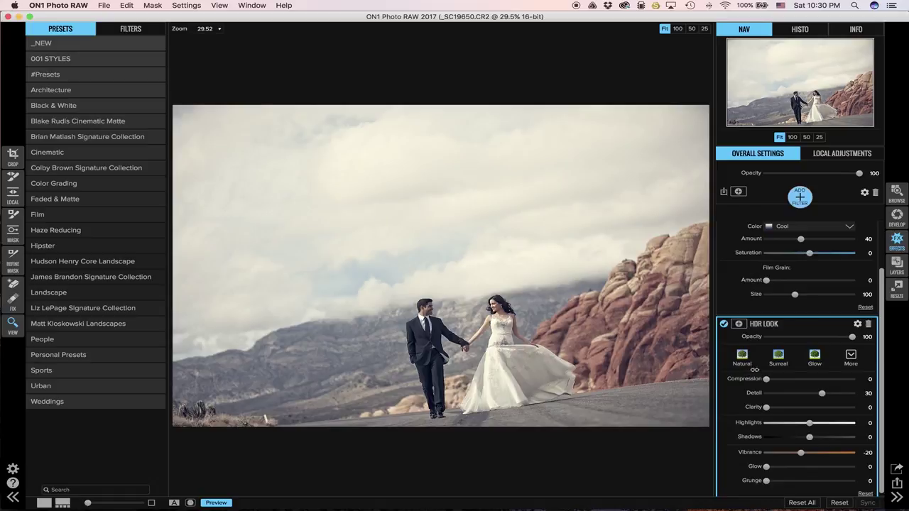
{"action": "left_click", "coordinate": [724, 324]}
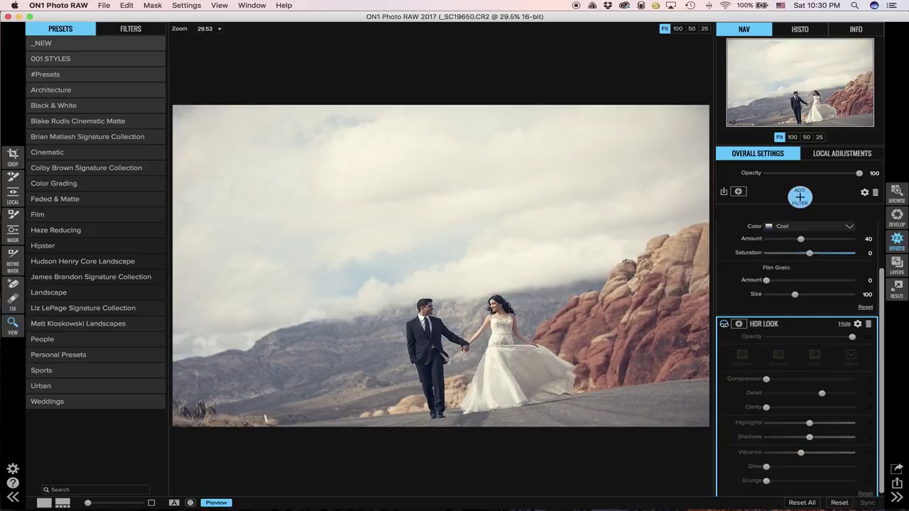
{"action": "left_click", "coordinate": [723, 323]}
Set the HDR Look filter's compression to 57 and its vibrance to -12
{"action": "left_click_drag", "start_coordinate": [767, 379], "coordinate": [790, 378]}
{"action": "scroll", "coordinate": [793, 379], "scroll_direction": "down", "scroll_amount": 1}
{"action": "scroll", "coordinate": [792, 379], "scroll_direction": "up", "scroll_amount": 1}
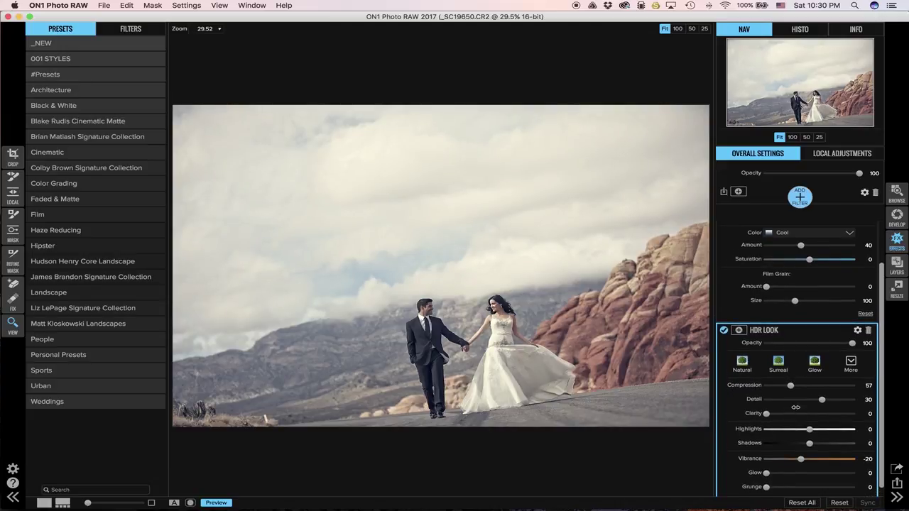
{"action": "scroll", "coordinate": [822, 414], "scroll_direction": "down", "scroll_amount": 2}
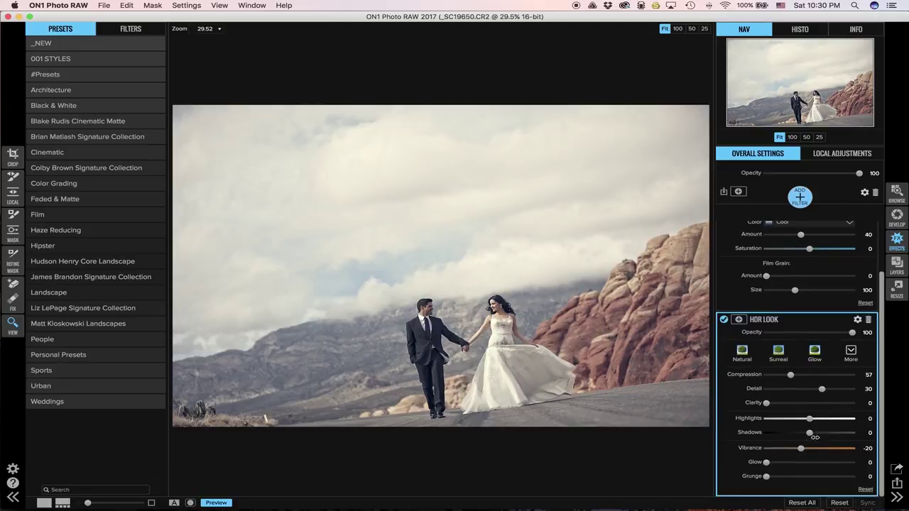
{"action": "left_click_drag", "start_coordinate": [802, 448], "coordinate": [805, 449]}
Reduce the HDR Look filter's opacity to 86
{"action": "scroll", "coordinate": [781, 397], "scroll_direction": "up", "scroll_amount": 4}
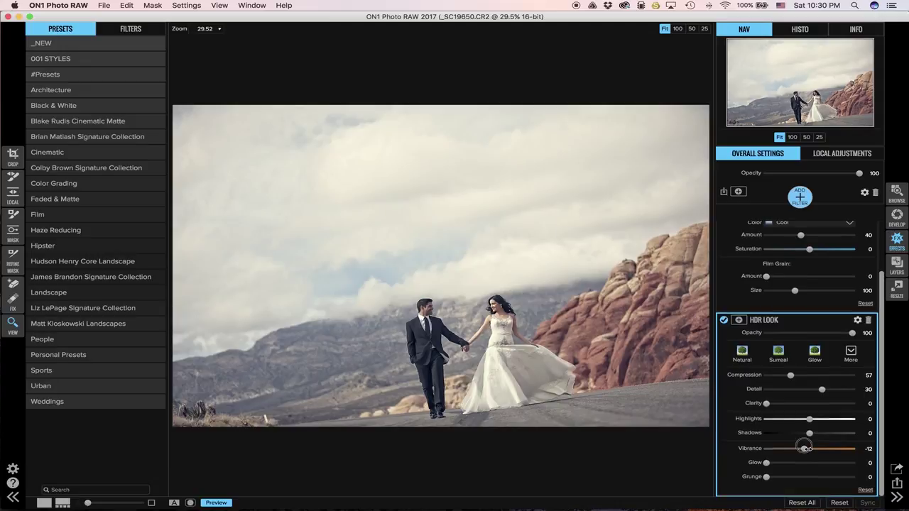
{"action": "scroll", "coordinate": [779, 392], "scroll_direction": "down", "scroll_amount": 2}
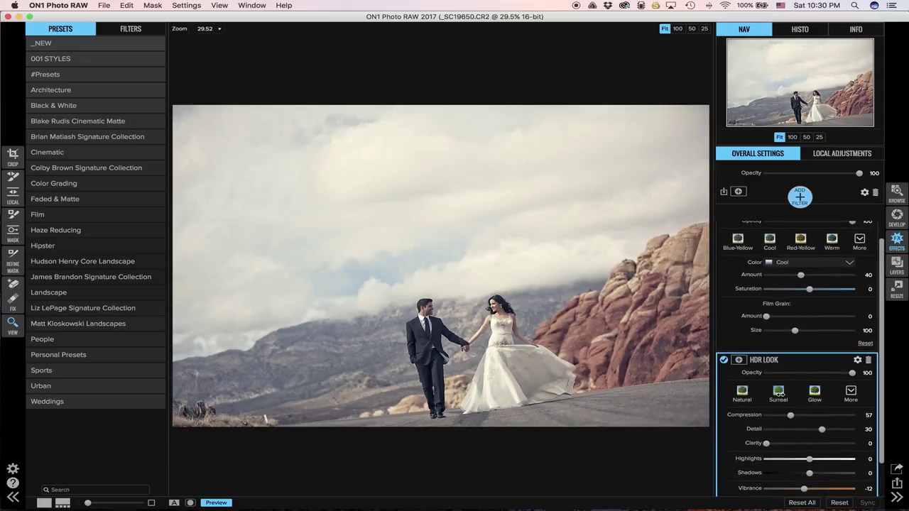
{"action": "left_click_drag", "start_coordinate": [852, 372], "coordinate": [841, 373]}
{"action": "scroll", "coordinate": [831, 380], "scroll_direction": "up", "scroll_amount": 2}
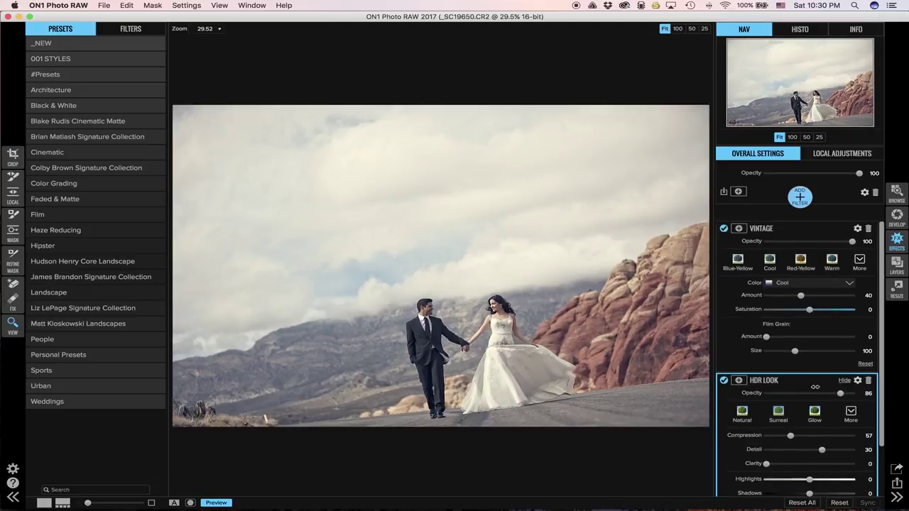
Compare the photo with the HDR Look filter off and on, and collapse the Vintage and HDR Look settings
{"action": "left_click", "coordinate": [723, 381]}
{"action": "left_click", "coordinate": [723, 381]}
{"action": "left_click", "coordinate": [723, 381]}
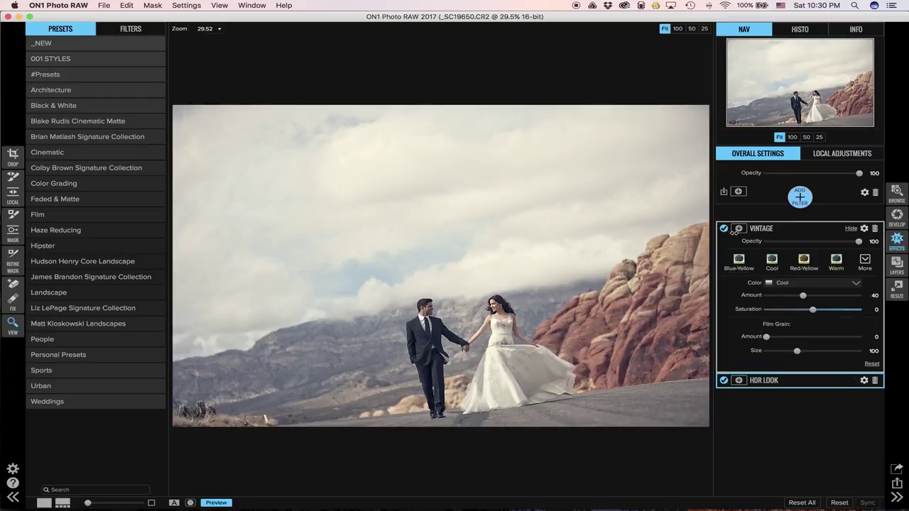
{"action": "left_click", "coordinate": [723, 228]}
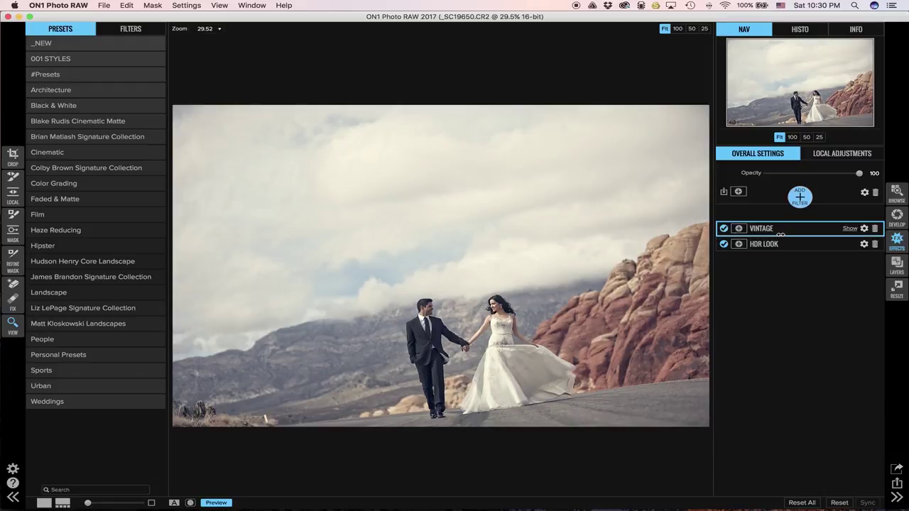
Add a Sharpening filter of type Unsharp Mask with its halo at 0.5 and its amount at 246
{"action": "left_click", "coordinate": [800, 197]}
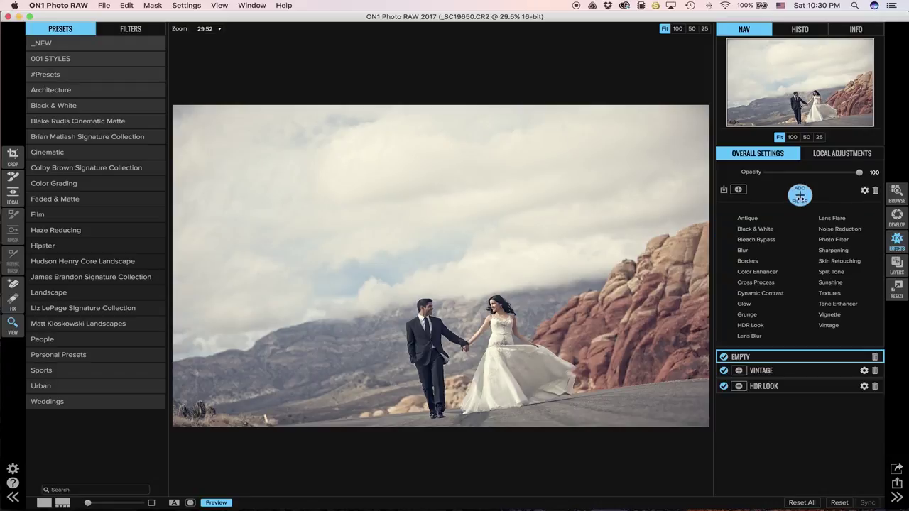
{"action": "left_click", "coordinate": [834, 251]}
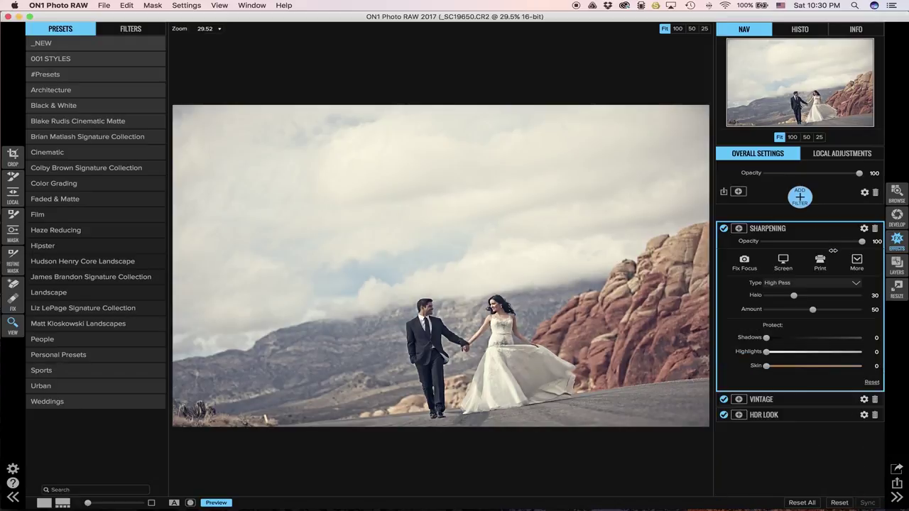
{"action": "left_click", "coordinate": [781, 282]}
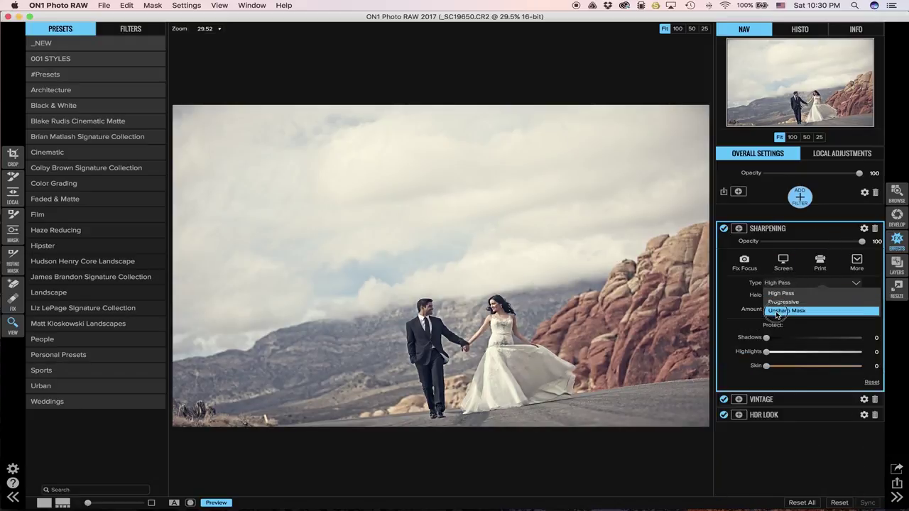
{"action": "left_click", "coordinate": [780, 311]}
{"action": "left_click_drag", "start_coordinate": [772, 324], "coordinate": [770, 296]}
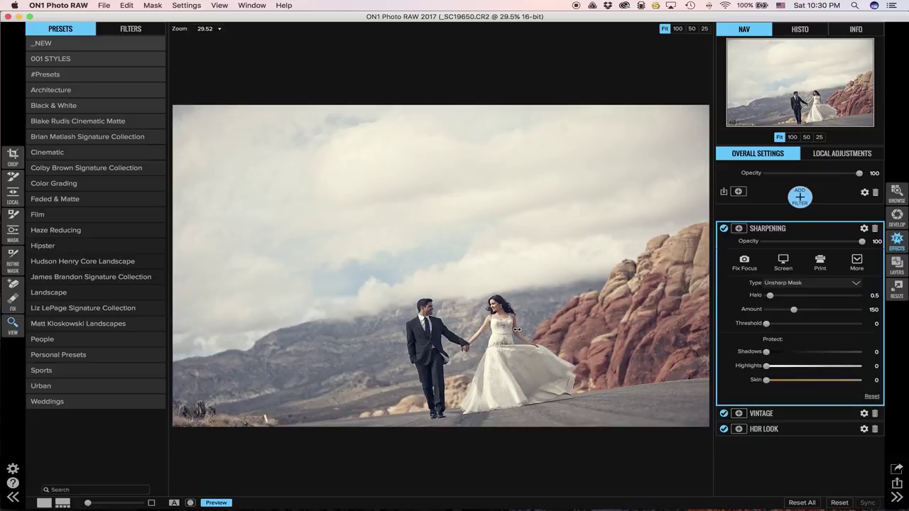
{"action": "left_click", "coordinate": [477, 315]}
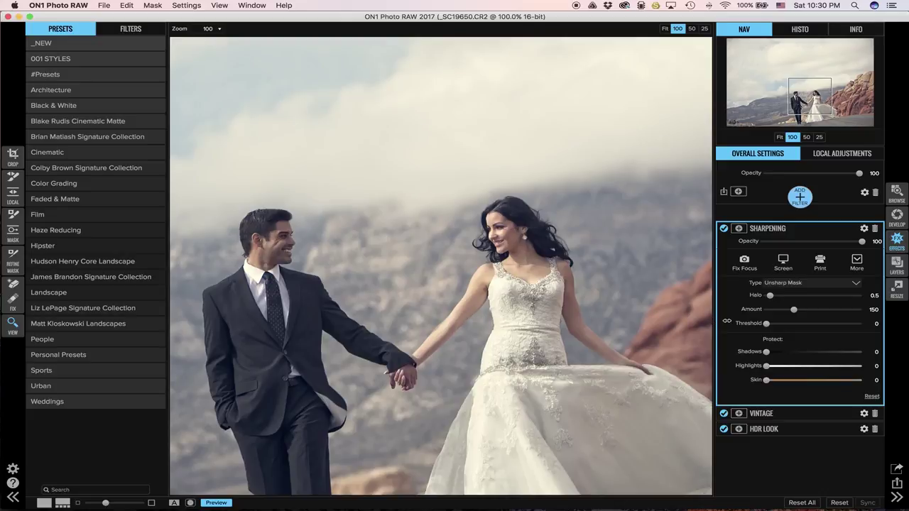
{"action": "left_click_drag", "start_coordinate": [794, 310], "coordinate": [812, 310]}
Compare the photo at 100% with the Sharpening filter off and on
{"action": "left_click", "coordinate": [724, 228]}
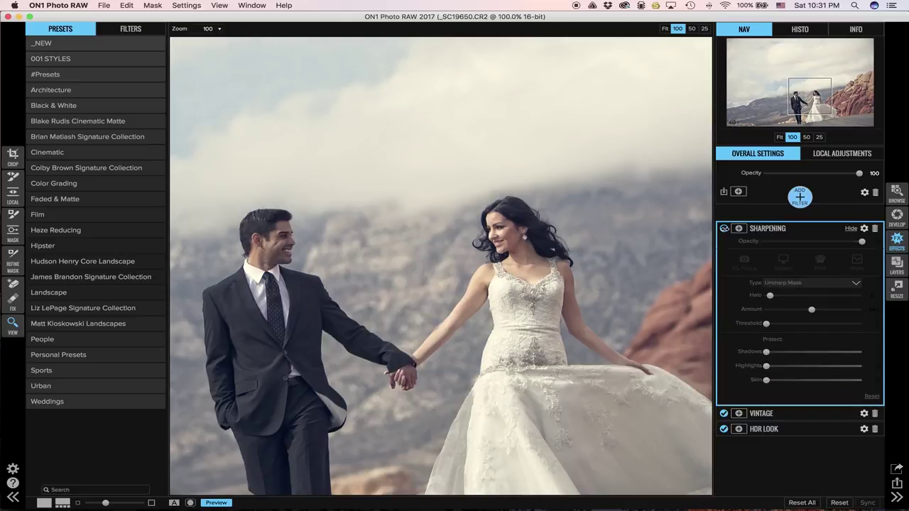
{"action": "left_click", "coordinate": [724, 228]}
{"action": "left_click", "coordinate": [725, 228]}
{"action": "left_click", "coordinate": [724, 228]}
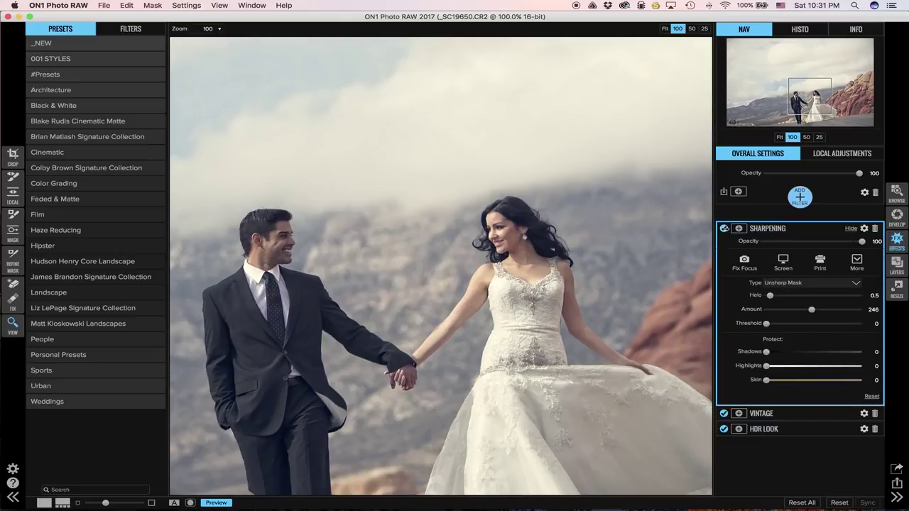
{"action": "left_click", "coordinate": [725, 228]}
{"action": "left_click", "coordinate": [725, 228]}
{"action": "left_click", "coordinate": [725, 228]}
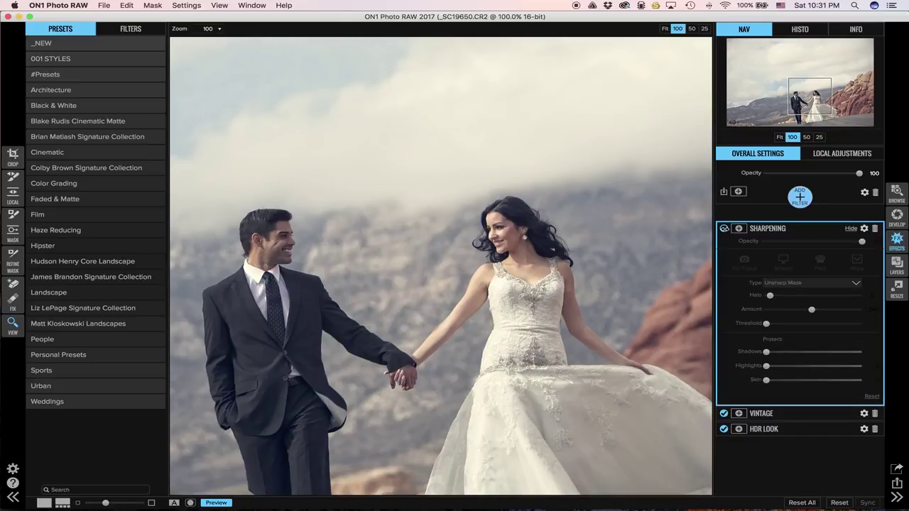
{"action": "left_click", "coordinate": [724, 228]}
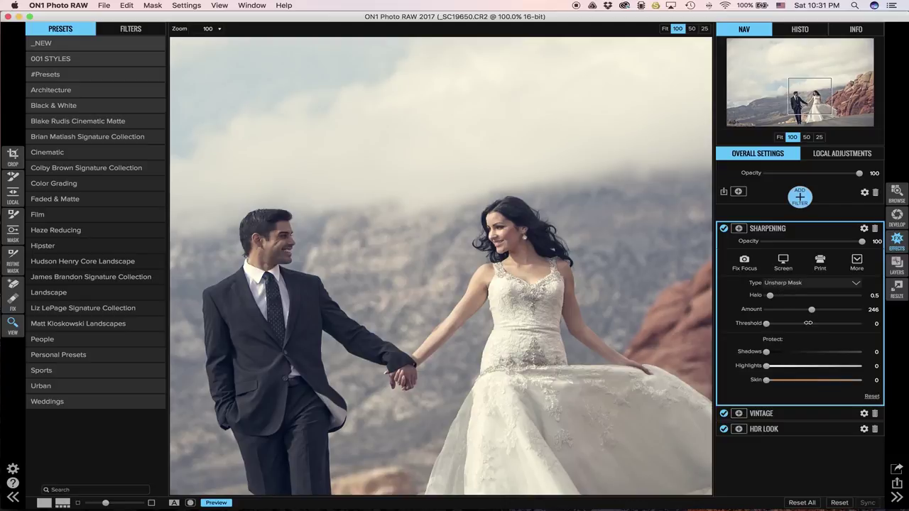
Set the Sharpening filter's halo to 1.1 and its amount to 187, comparing the photo with the filter off and on
{"action": "left_click_drag", "start_coordinate": [772, 295], "coordinate": [780, 296]}
{"action": "left_click", "coordinate": [724, 228]}
{"action": "left_click", "coordinate": [724, 228]}
{"action": "left_click", "coordinate": [725, 228]}
{"action": "left_click", "coordinate": [725, 228]}
{"action": "left_click", "coordinate": [812, 309]}
{"action": "left_click_drag", "start_coordinate": [812, 309], "coordinate": [801, 310]}
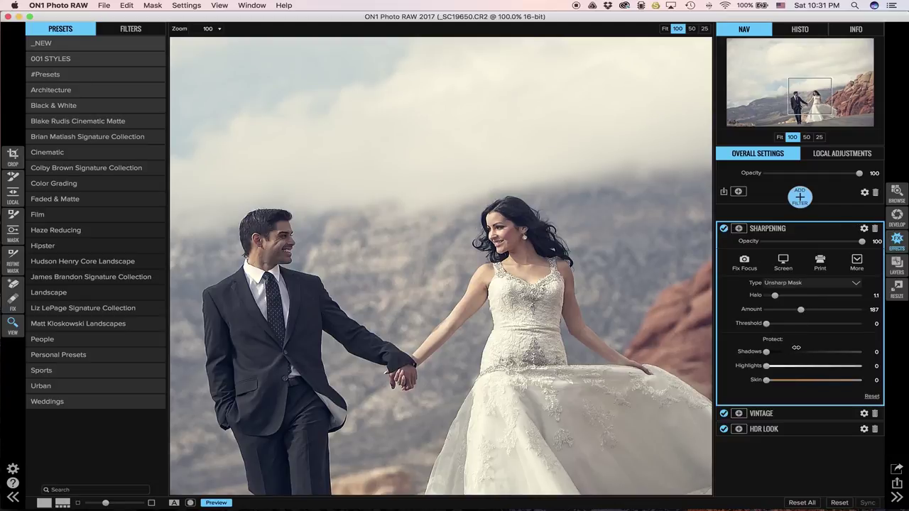
Set the Sharpening filter's skin protection to 30 and compare the photo with the filter off and on
{"action": "left_click_drag", "start_coordinate": [768, 380], "coordinate": [818, 381]}
{"action": "left_click", "coordinate": [723, 228]}
{"action": "left_click", "coordinate": [723, 228]}
{"action": "left_click", "coordinate": [724, 228]}
{"action": "left_click", "coordinate": [724, 228]}
Save all settings as a preset named Cinematic_Matte_WarmCool_Auto_Sharpen in the Personal Presets category
{"action": "left_click", "coordinate": [181, 6]}
{"action": "left_click", "coordinate": [222, 94]}
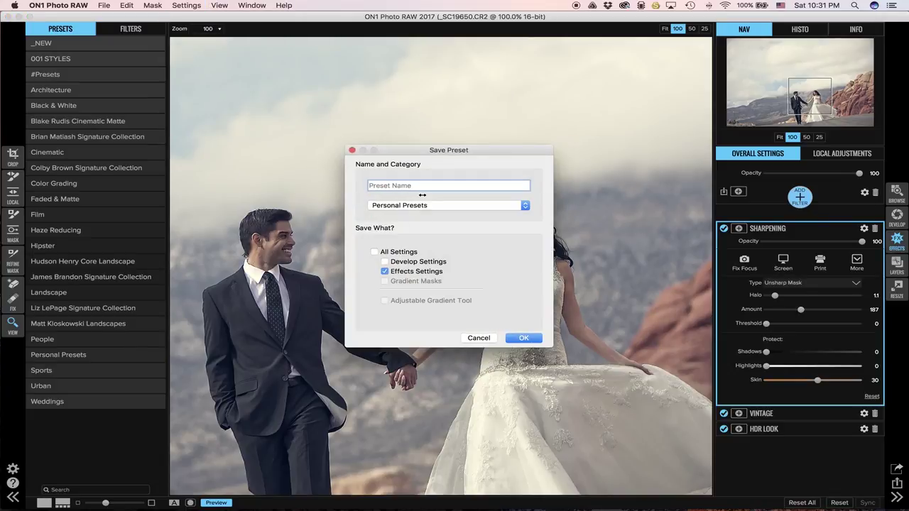
{"action": "left_click", "coordinate": [415, 205]}
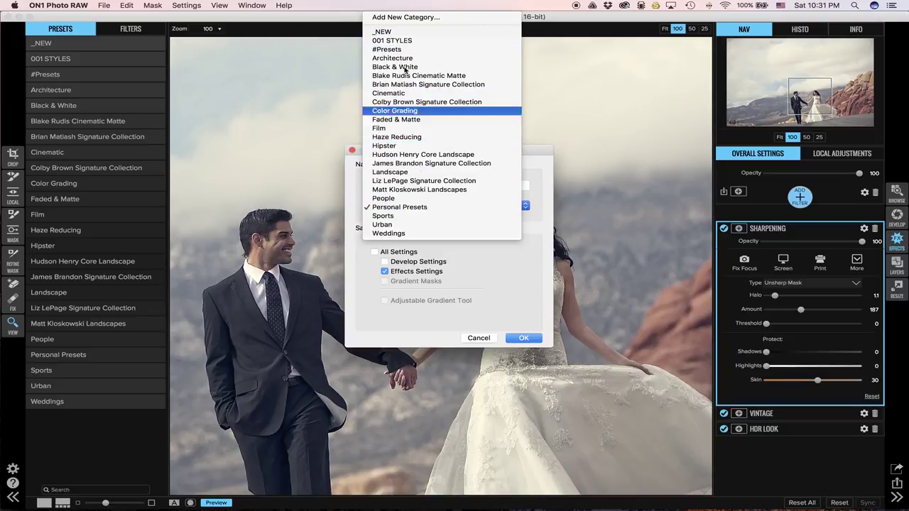
{"action": "left_click", "coordinate": [409, 208]}
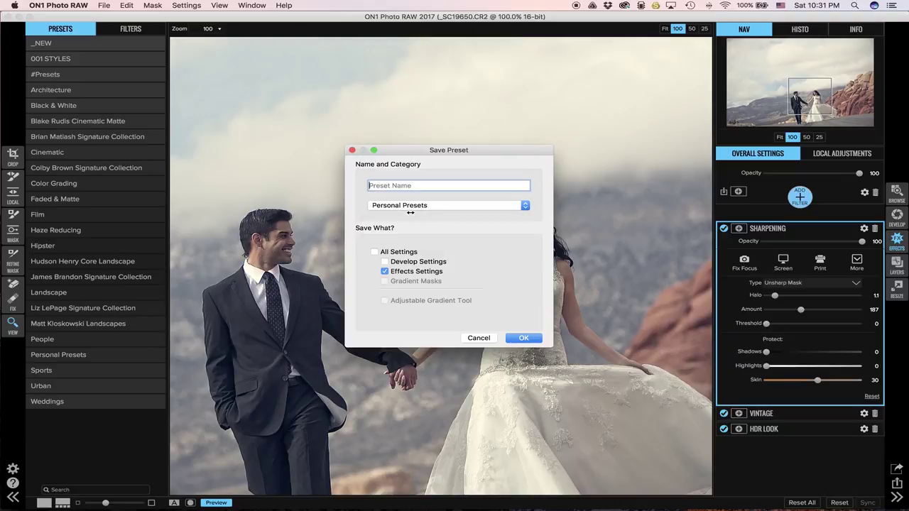
{"action": "type", "text": "Cinematic_Matte_WarmCool"}
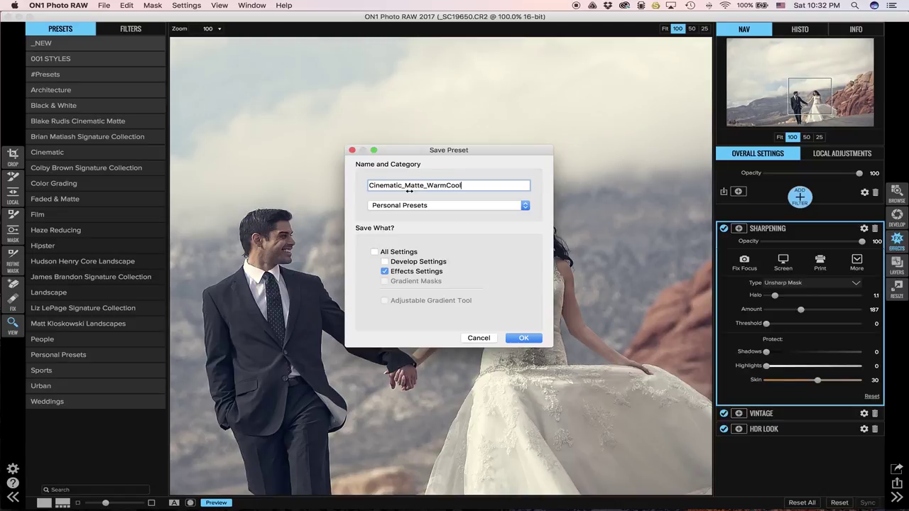
{"action": "key", "text": "BackSpace"}
{"action": "key", "text": "BackSpace"}
{"action": "type", "text": "Auto"}
{"action": "left_click", "coordinate": [375, 253]}
{"action": "left_click", "coordinate": [530, 342]}
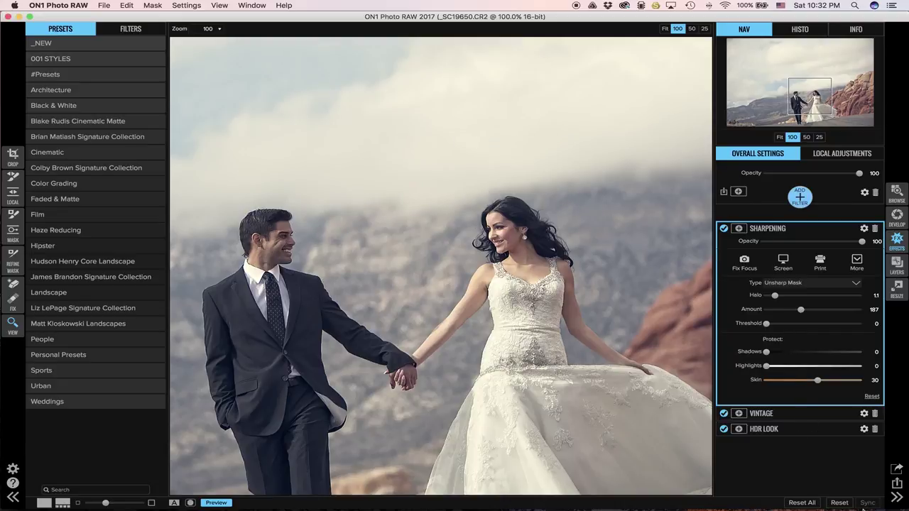
Reset all edits on the current photo and return to the thumbnail grid of the folder
{"action": "left_click", "coordinate": [814, 507]}
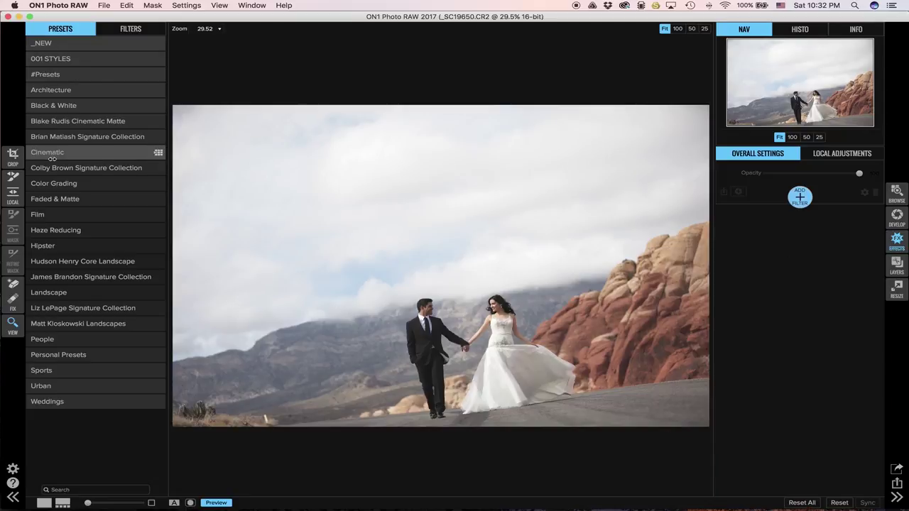
{"action": "key", "text": "super+b"}
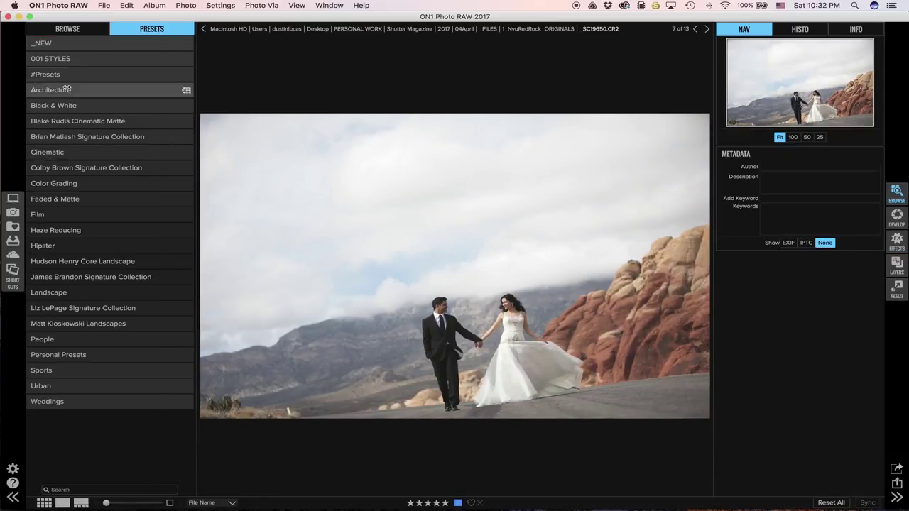
{"action": "double_click", "coordinate": [211, 270]}
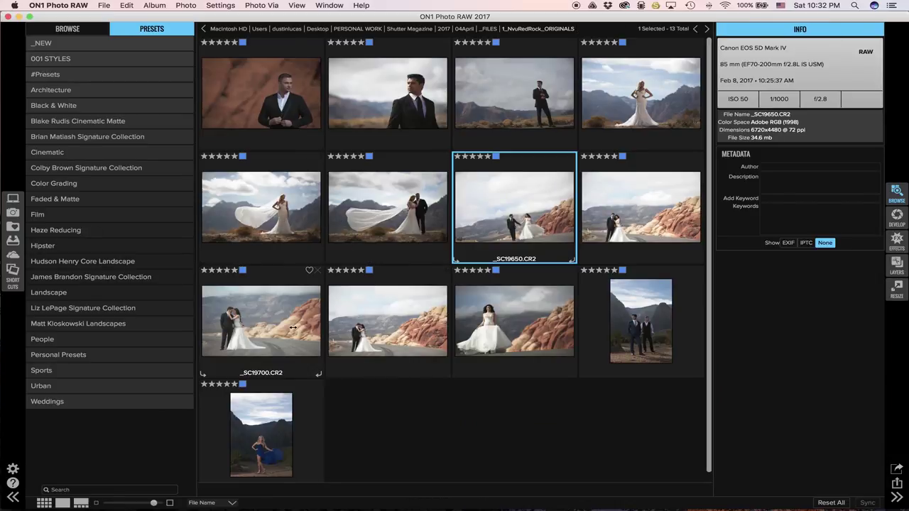
Preview the Personal Presets on _SC19660.CR2 in smaller full-screen thumbnails and apply Velvia_Autotone_01
{"action": "left_click", "coordinate": [402, 328]}
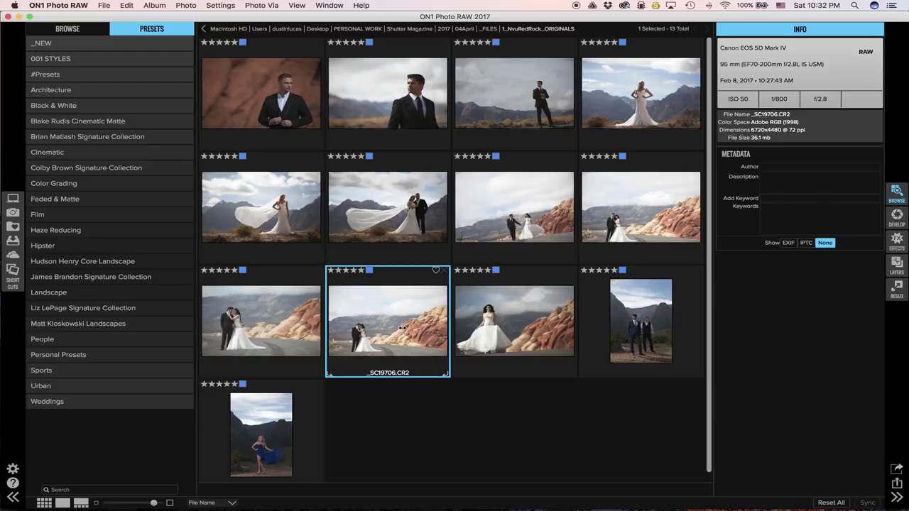
{"action": "left_click", "coordinate": [617, 212]}
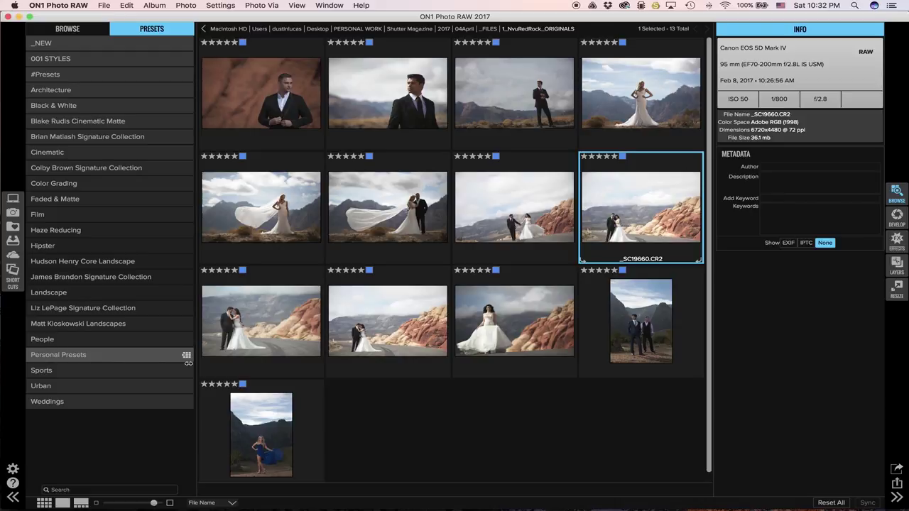
{"action": "left_click", "coordinate": [186, 356]}
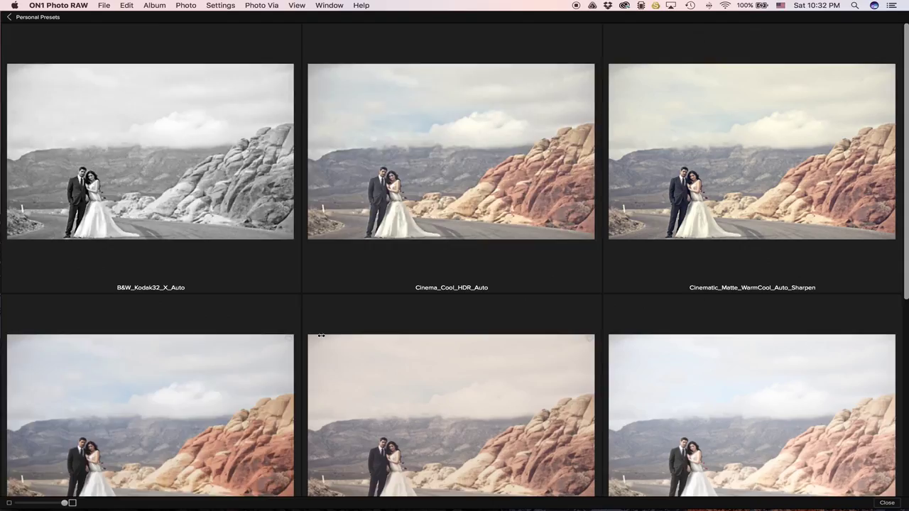
{"action": "key", "text": "super+minus"}
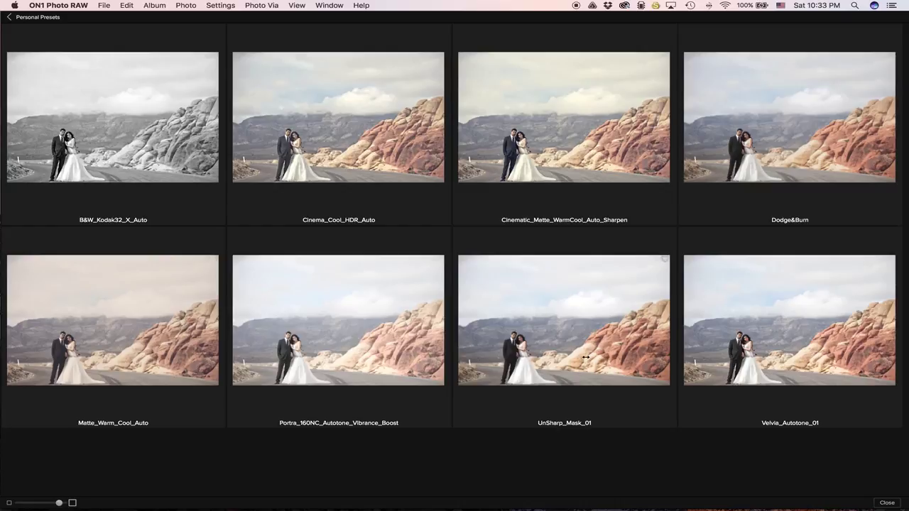
{"action": "left_click", "coordinate": [786, 364]}
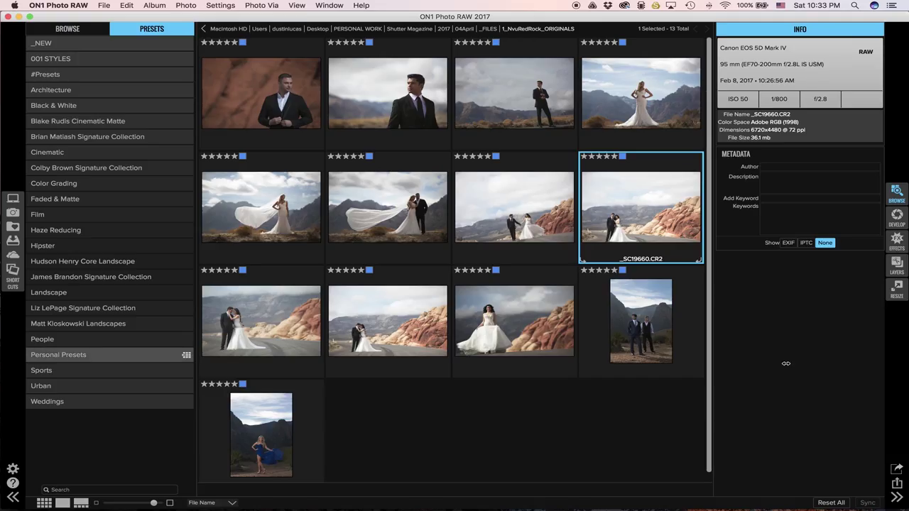
Open _SC19660.CR2 in Develop, reset its automatic tone adjustments, and collapse the Tone & Color settings
{"action": "double_click", "coordinate": [650, 226]}
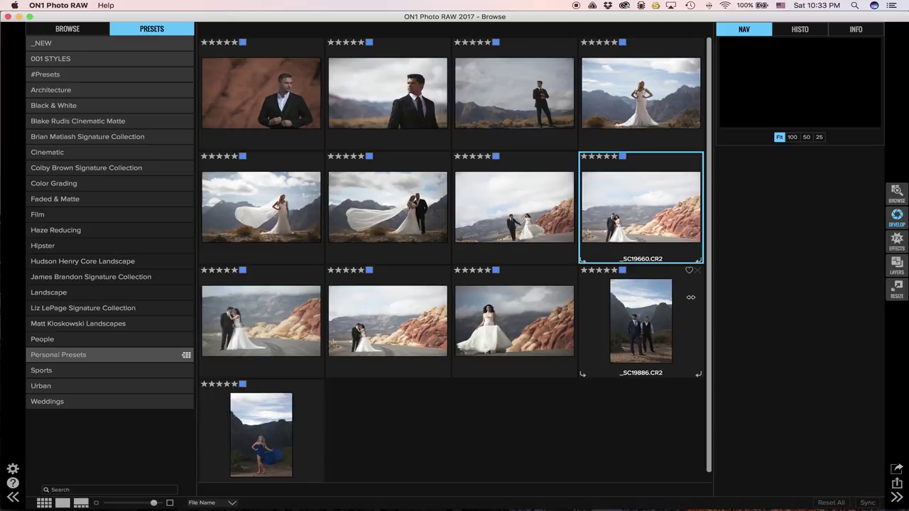
{"action": "key", "text": "super+2"}
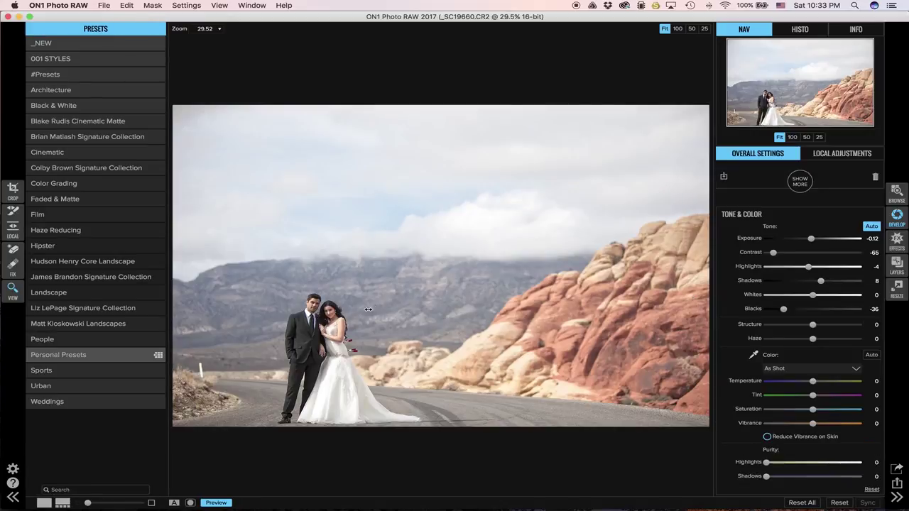
{"action": "left_click", "coordinate": [876, 226]}
{"action": "left_click", "coordinate": [840, 503]}
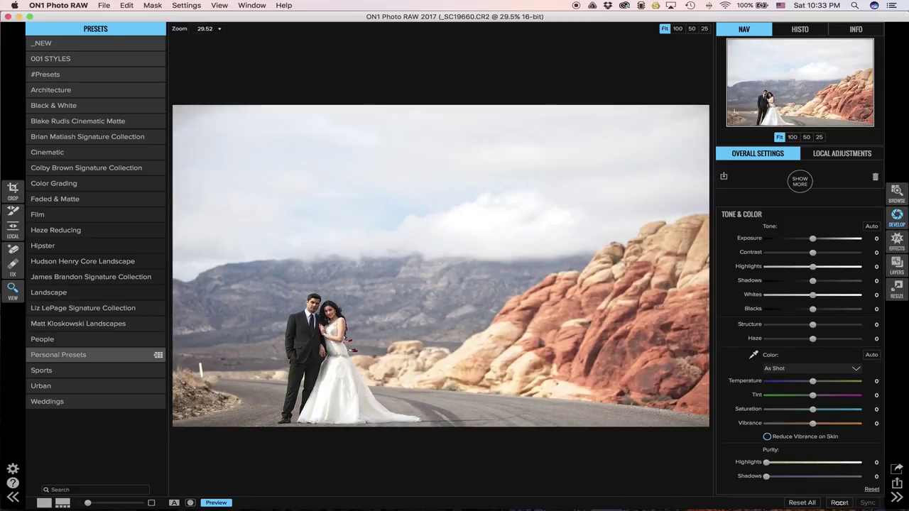
{"action": "left_click", "coordinate": [874, 224]}
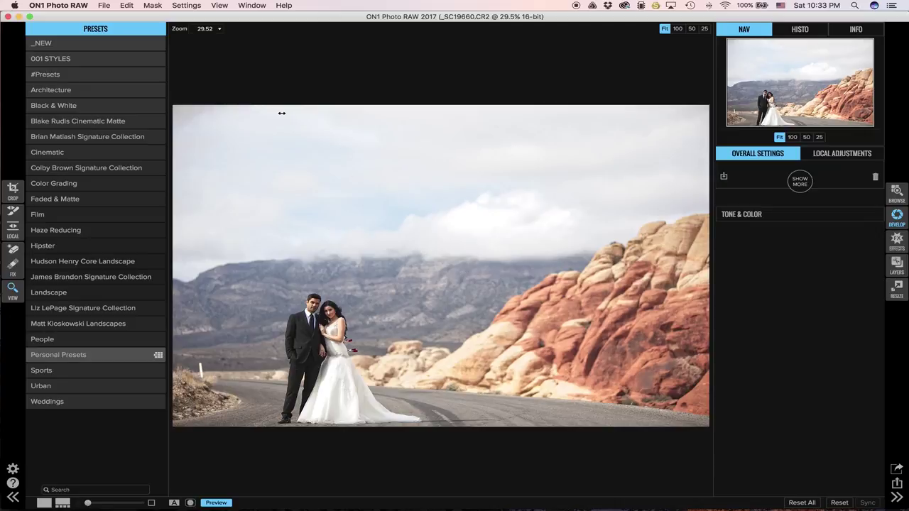
Select _SC19650.CR2 in the photo browser, preview the Personal Presets full screen, and apply Cinematic_Matte_WarmCool_Auto_Sharpen
{"action": "left_click", "coordinate": [897, 194]}
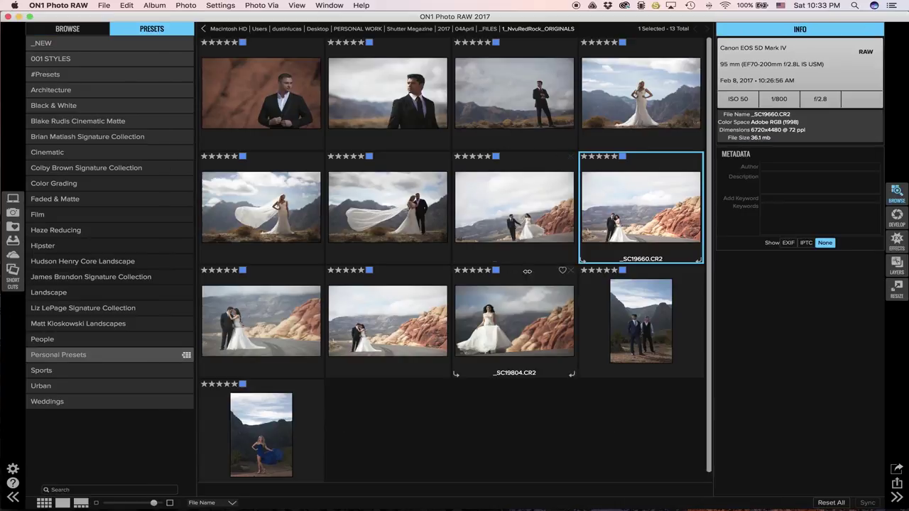
{"action": "left_click", "coordinate": [514, 207]}
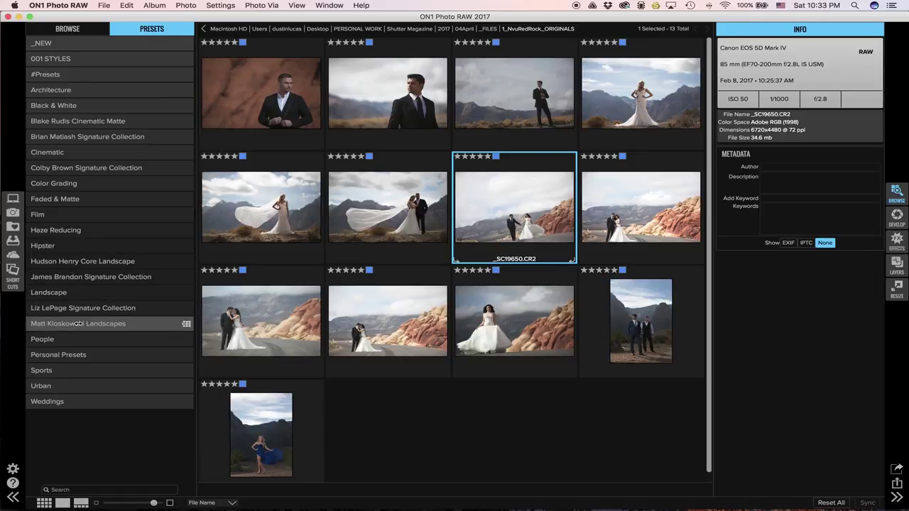
{"action": "left_click", "coordinate": [62, 354]}
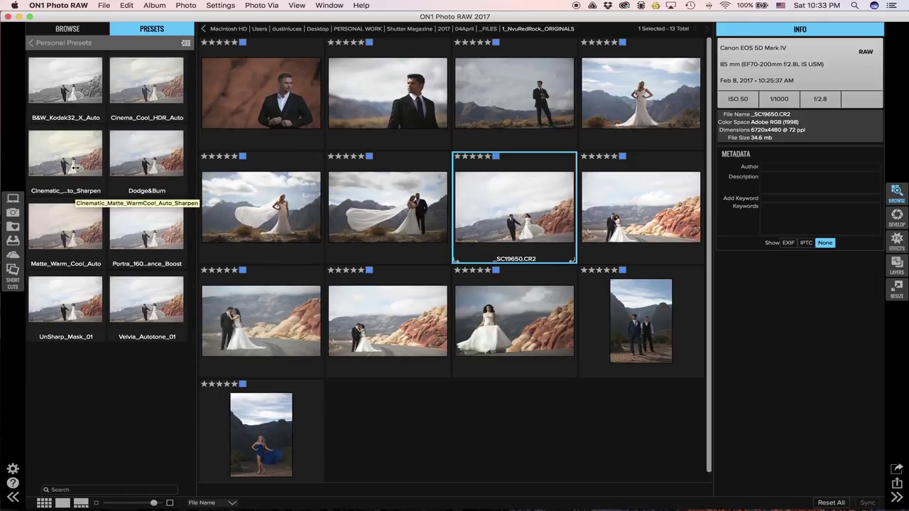
{"action": "left_click", "coordinate": [186, 43]}
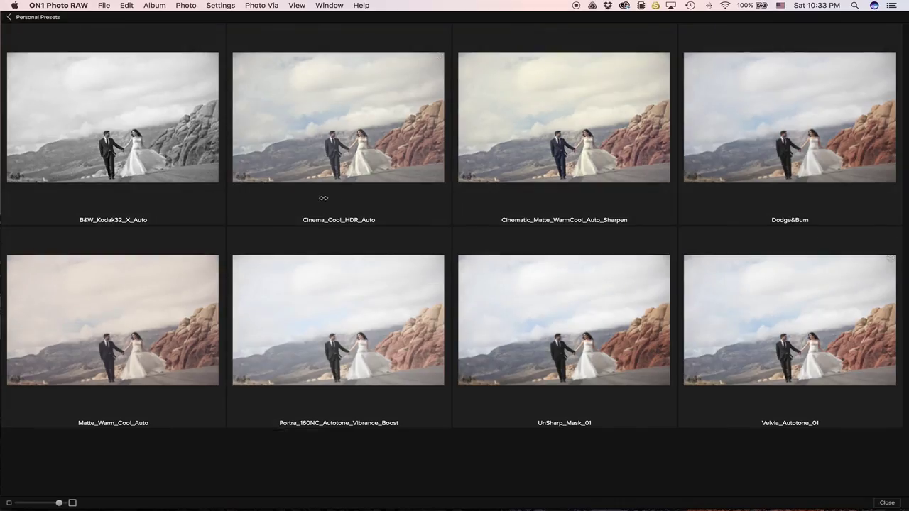
{"action": "left_click", "coordinate": [578, 145]}
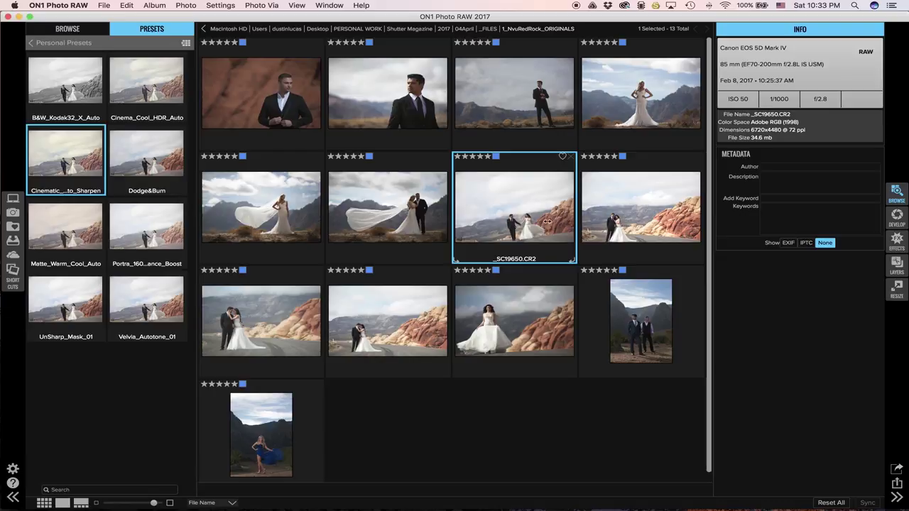
Apply Cinematic_Matte_WarmCool_Auto_Sharpen to all photos in the folder, and review its Develop and Effects settings on _SC19650.CR2
{"action": "key", "text": "super+a"}
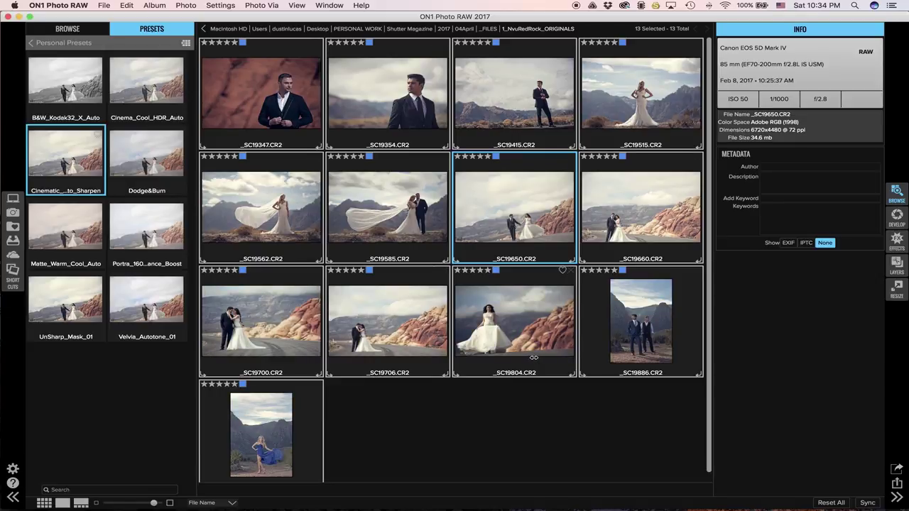
{"action": "left_click", "coordinate": [898, 221]}
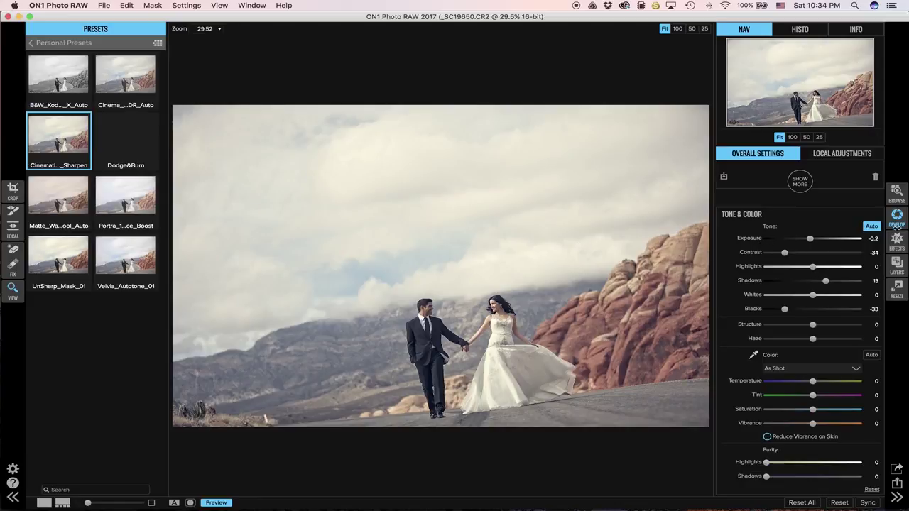
{"action": "left_click", "coordinate": [897, 240]}
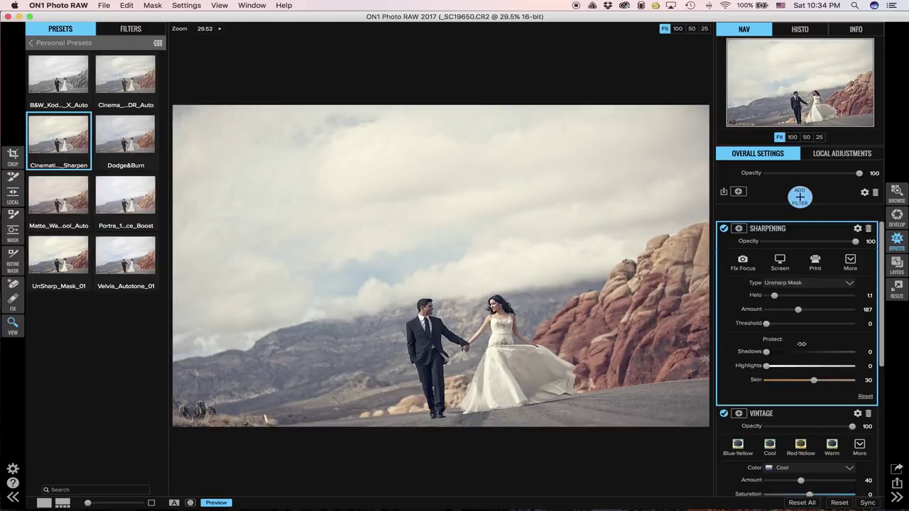
Add a Tone Enhancer filter to the photo, view the couple at 100%, and open the filter's mask
{"action": "scroll", "coordinate": [802, 343], "scroll_direction": "down", "scroll_amount": 5}
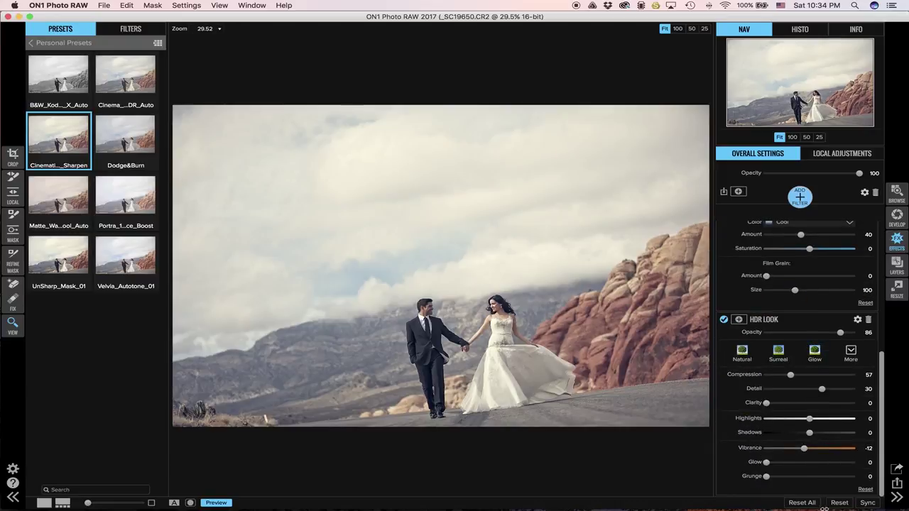
{"action": "left_click", "coordinate": [800, 195]}
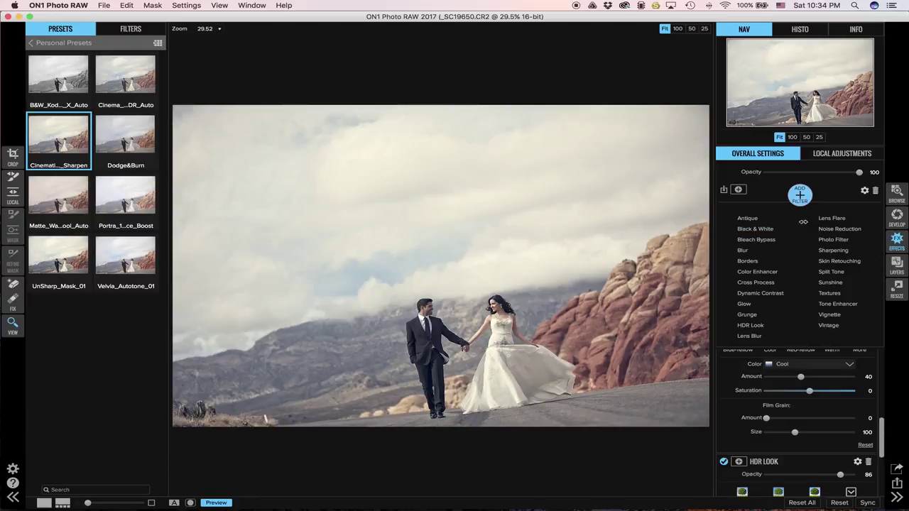
{"action": "left_click", "coordinate": [837, 304]}
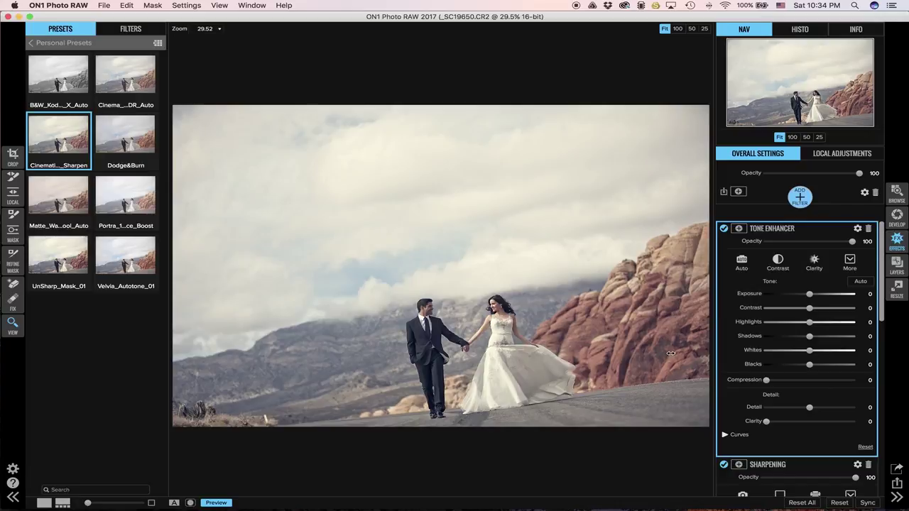
{"action": "left_click", "coordinate": [492, 329]}
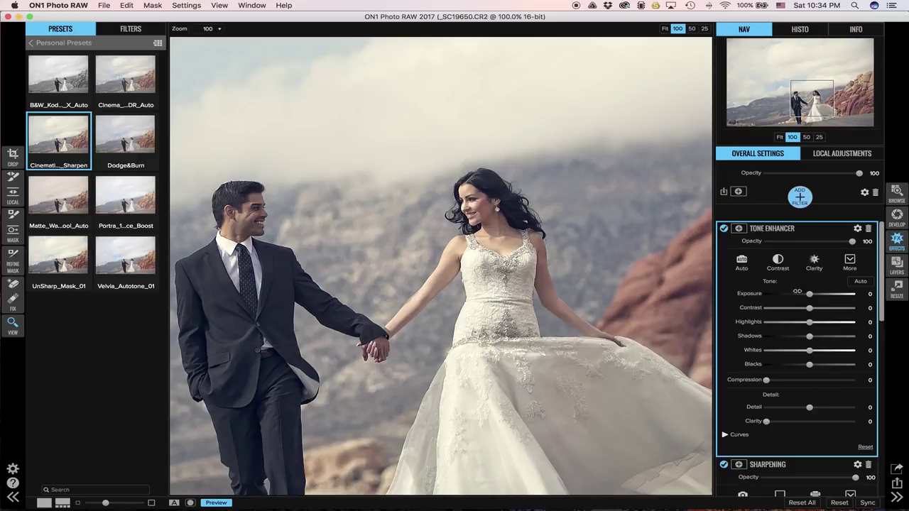
{"action": "left_click", "coordinate": [741, 229]}
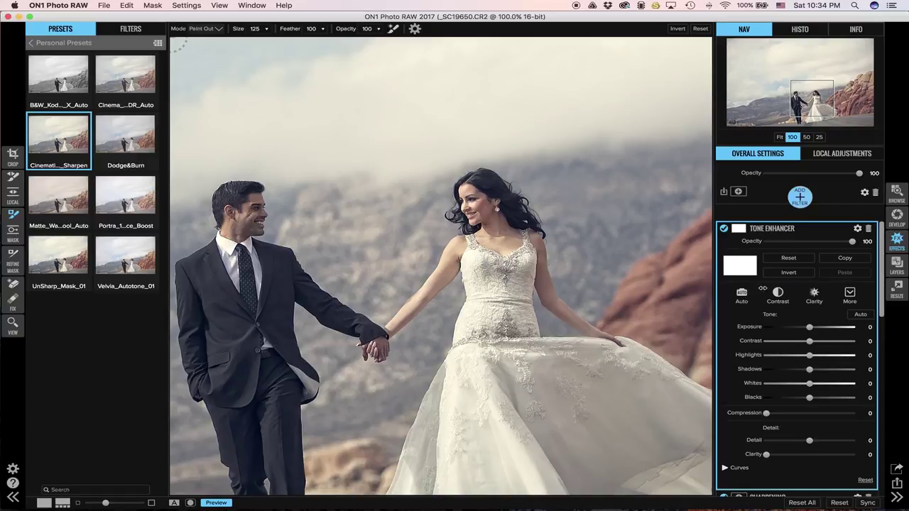
Limit the Tone Enhancer filter to the Highlights through its blending options
{"action": "left_click", "coordinate": [723, 227]}
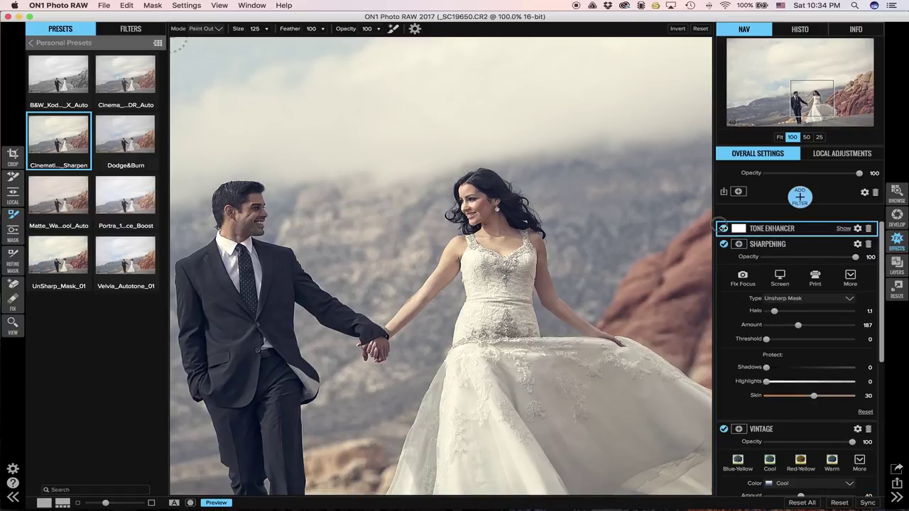
{"action": "left_click", "coordinate": [722, 227]}
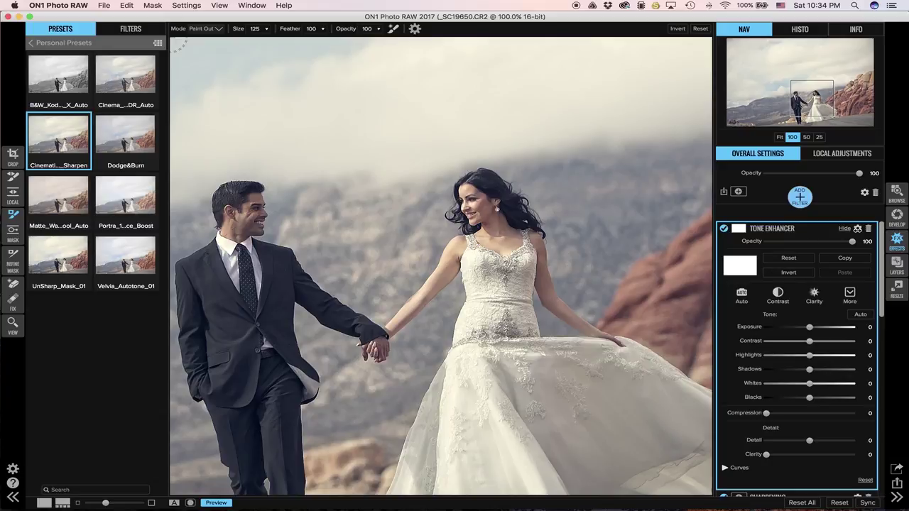
{"action": "left_click", "coordinate": [845, 228]}
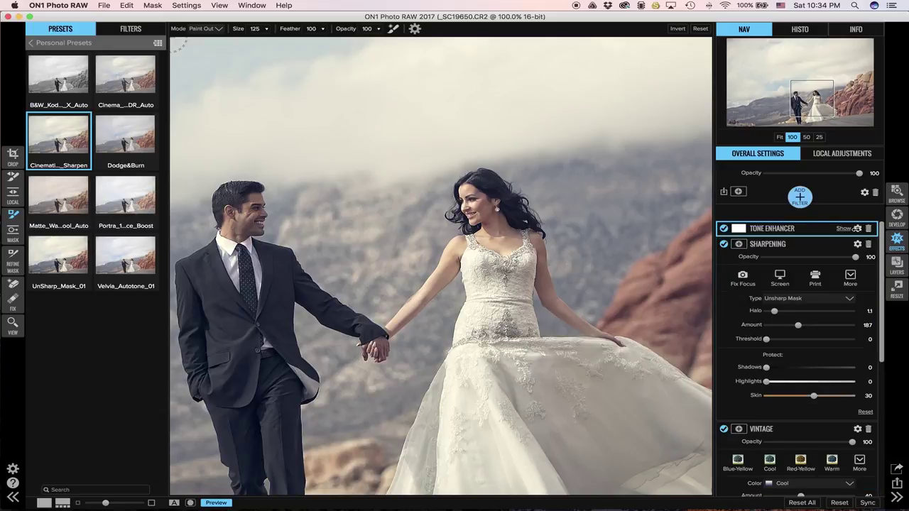
{"action": "left_click", "coordinate": [844, 228]}
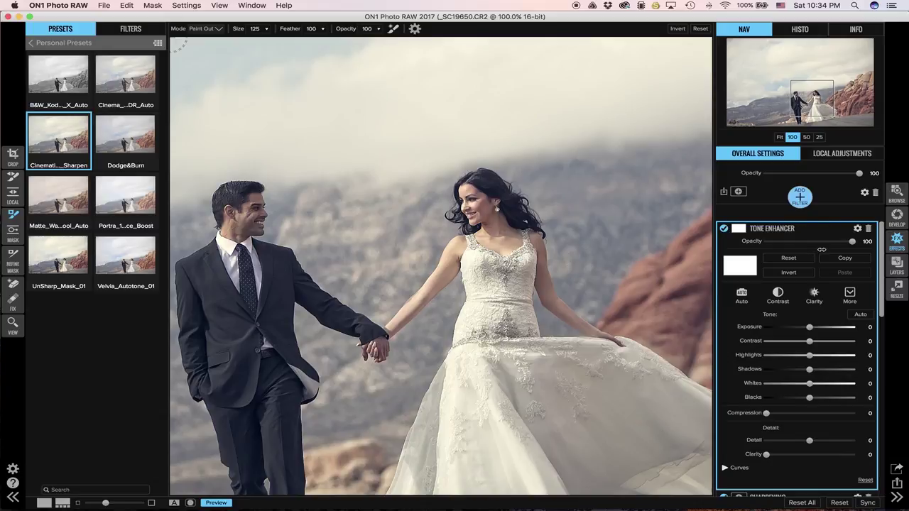
{"action": "left_click", "coordinate": [859, 228]}
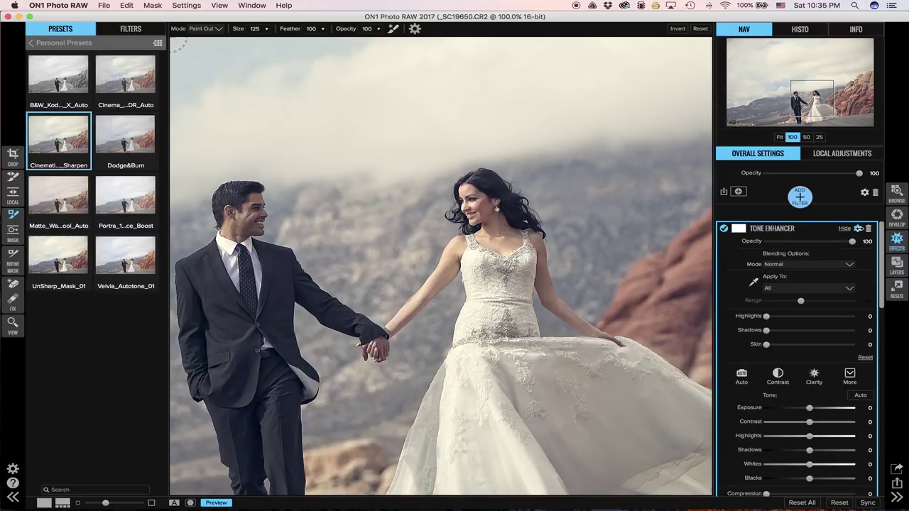
{"action": "left_click", "coordinate": [784, 286]}
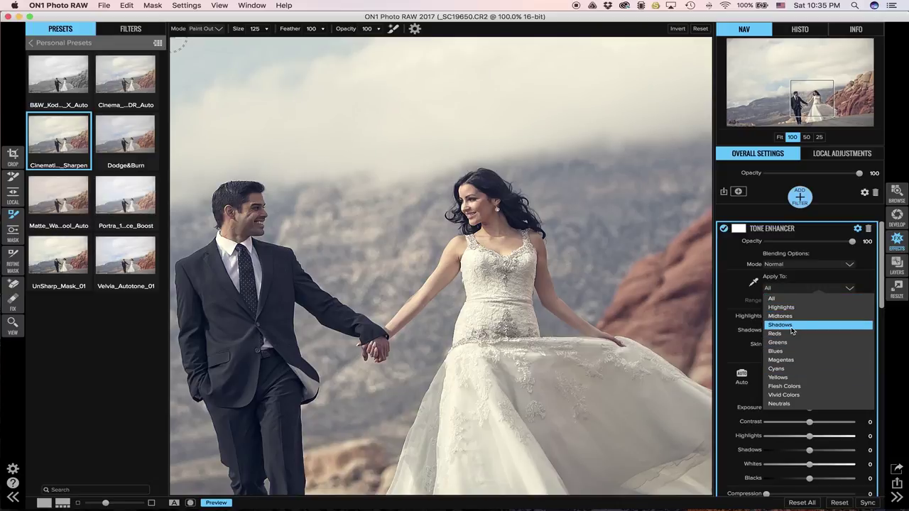
{"action": "left_click", "coordinate": [781, 307]}
{"action": "scroll", "coordinate": [799, 294], "scroll_direction": "down", "scroll_amount": 2}
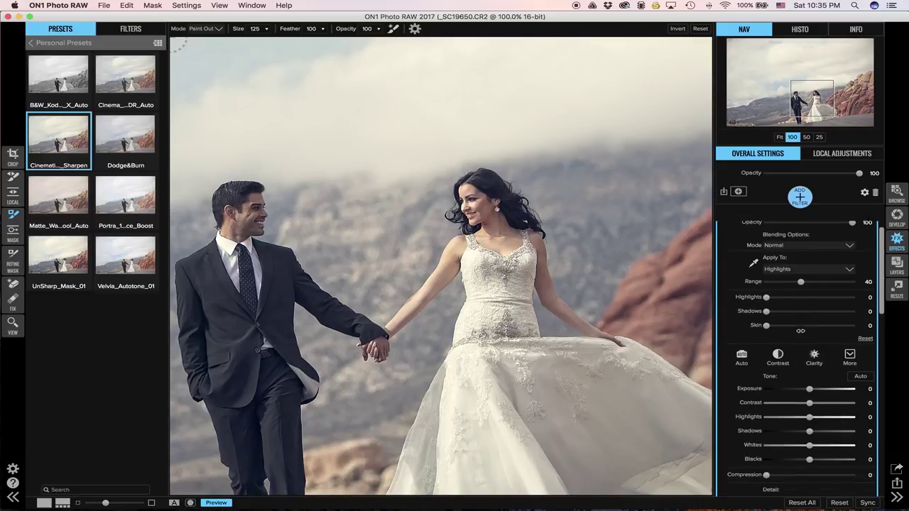
{"action": "scroll", "coordinate": [782, 320], "scroll_direction": "up", "scroll_amount": 2}
{"action": "scroll", "coordinate": [778, 338], "scroll_direction": "down", "scroll_amount": 2}
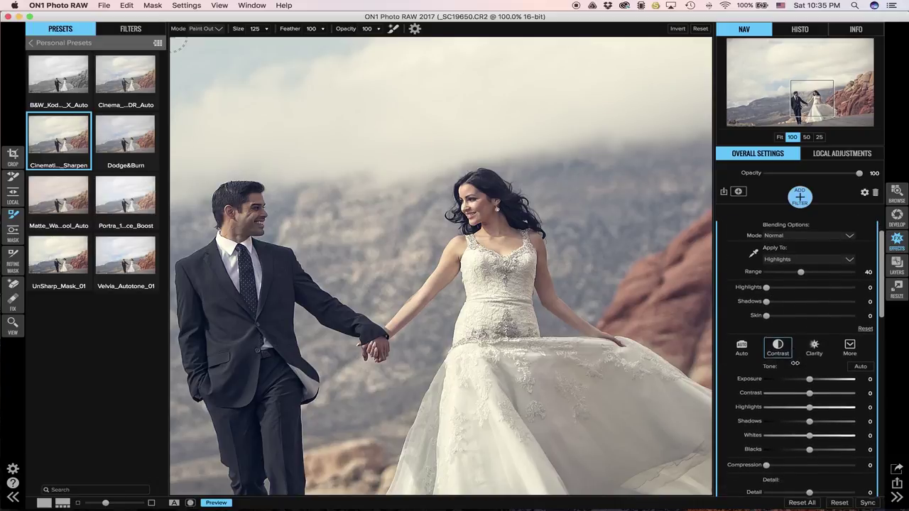
Set the Tone Enhancer's Highlights to -30, Whites to -10 and Contrast to -10
{"action": "left_click_drag", "start_coordinate": [810, 406], "coordinate": [785, 407]}
{"action": "left_click_drag", "start_coordinate": [810, 435], "coordinate": [800, 436]}
{"action": "scroll", "coordinate": [801, 426], "scroll_direction": "up", "scroll_amount": 1}
{"action": "left_click_drag", "start_coordinate": [810, 401], "coordinate": [800, 401]}
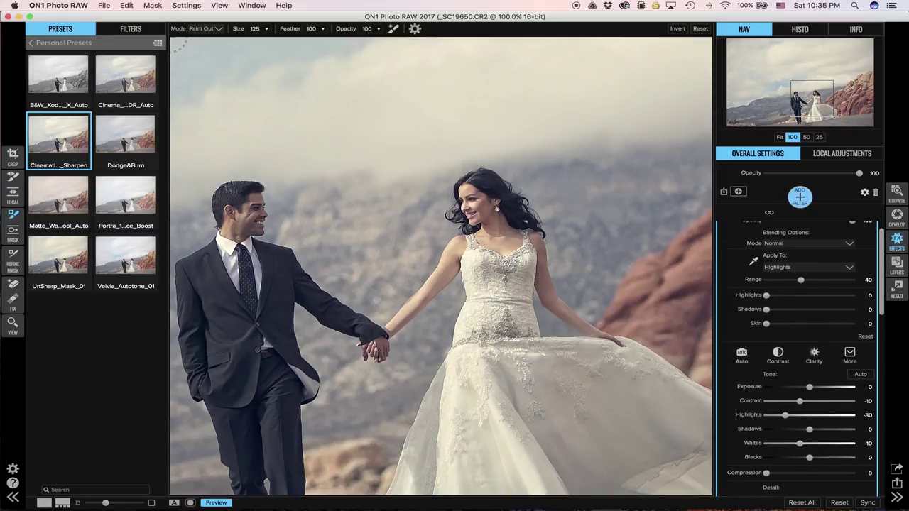
Compare the bride's dress and sky with the Tone Enhancer off and on, and review the filter's tone and detail settings
{"action": "scroll", "coordinate": [770, 221], "scroll_direction": "up", "scroll_amount": 3}
{"action": "left_click", "coordinate": [725, 227]}
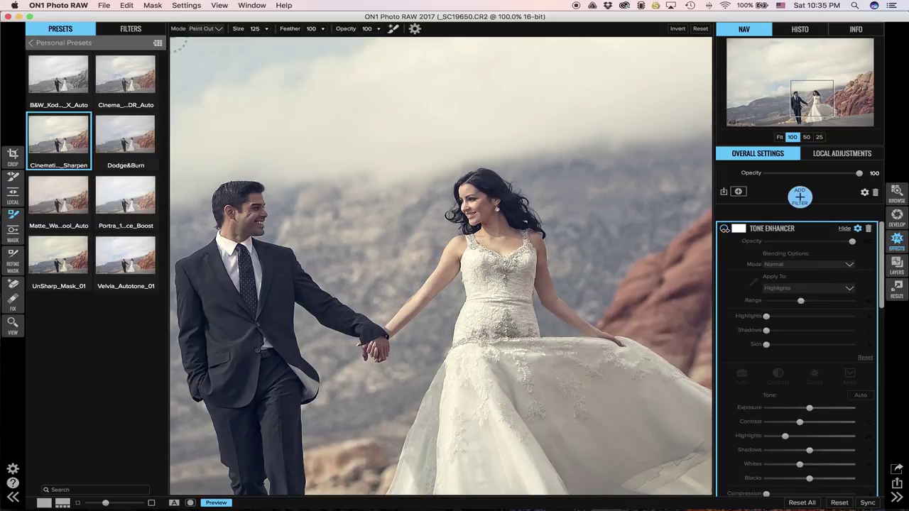
{"action": "left_click", "coordinate": [725, 228]}
{"action": "left_click", "coordinate": [724, 228]}
{"action": "left_click", "coordinate": [724, 228]}
{"action": "left_click", "coordinate": [724, 228]}
{"action": "left_click", "coordinate": [725, 228]}
{"action": "left_click", "coordinate": [725, 228]}
{"action": "left_click", "coordinate": [725, 228]}
{"action": "left_click", "coordinate": [725, 228]}
{"action": "left_click", "coordinate": [724, 228]}
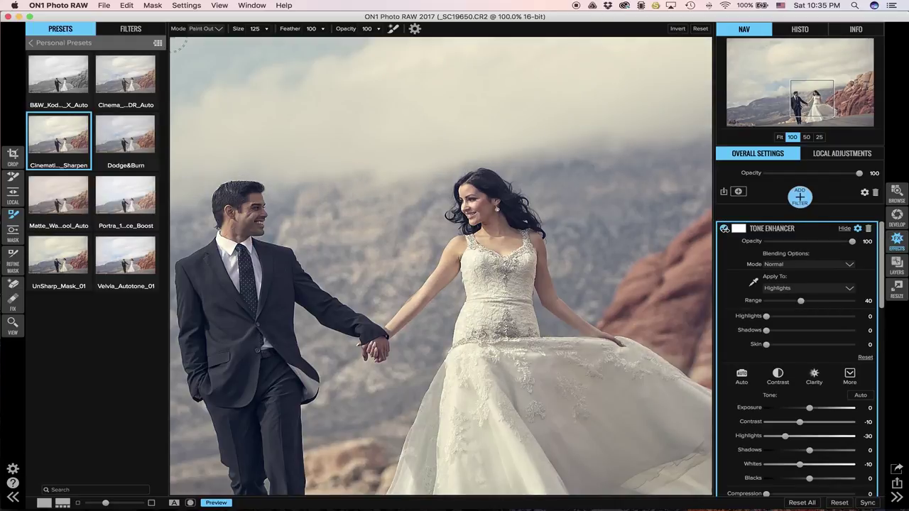
{"action": "left_click", "coordinate": [724, 228]}
{"action": "left_click", "coordinate": [724, 228]}
{"action": "scroll", "coordinate": [795, 407], "scroll_direction": "down", "scroll_amount": 1}
{"action": "left_click_drag", "start_coordinate": [785, 418], "coordinate": [785, 419]}
{"action": "scroll", "coordinate": [781, 391], "scroll_direction": "up", "scroll_amount": 1}
{"action": "scroll", "coordinate": [774, 346], "scroll_direction": "down", "scroll_amount": 6}
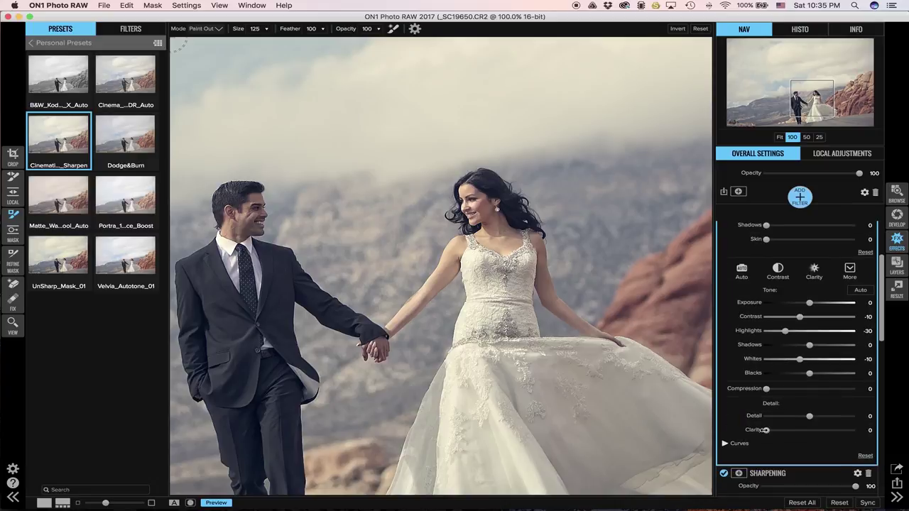
{"action": "scroll", "coordinate": [765, 391], "scroll_direction": "up", "scroll_amount": 6}
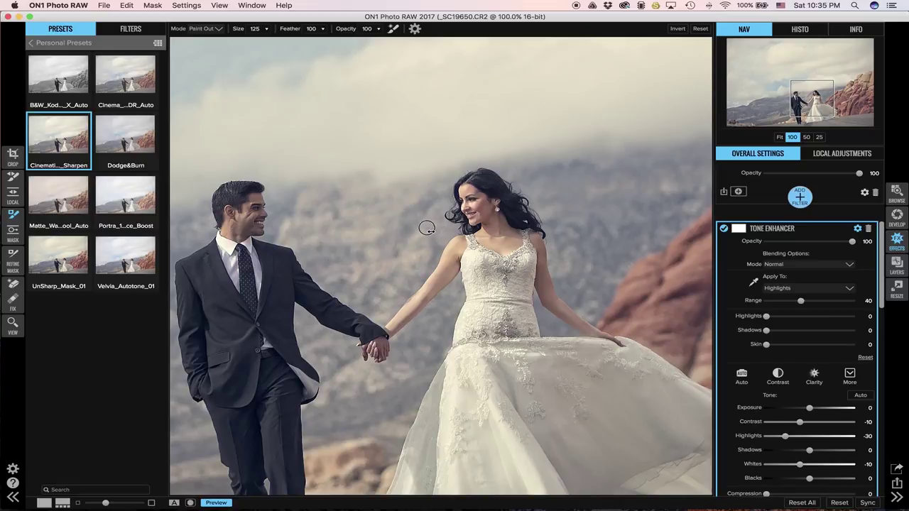
Show the photo at 50% and invert the Tone Enhancer's mask to hide its effect
{"action": "key", "text": "super+minus"}
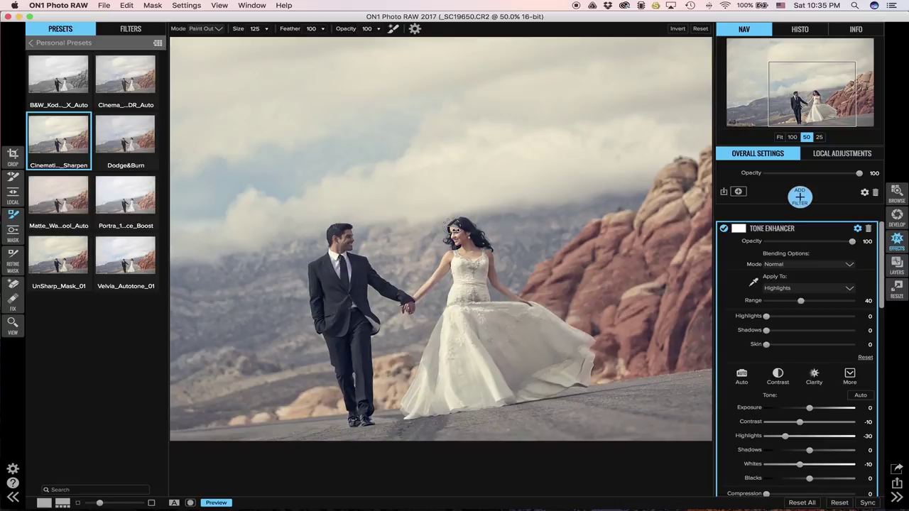
{"action": "left_click", "coordinate": [857, 228]}
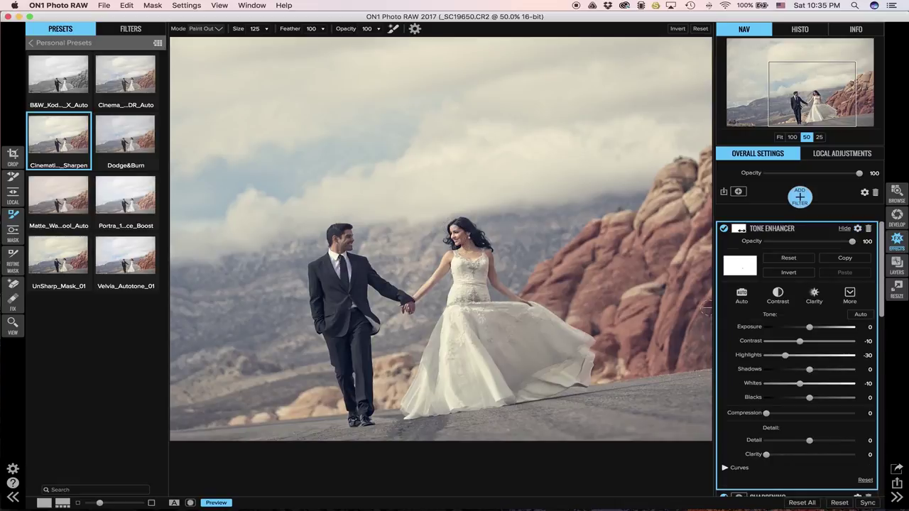
{"action": "left_click", "coordinate": [789, 273]}
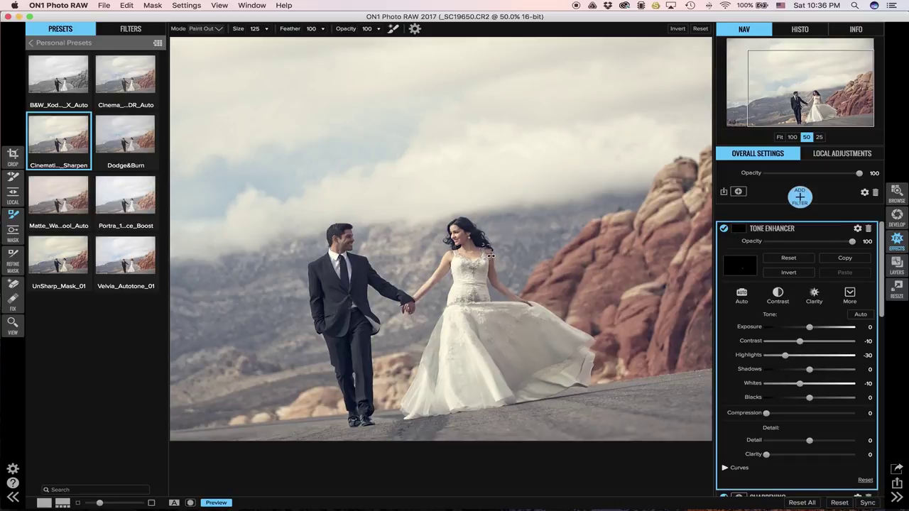
Set the masking brush to Paint In with size 90 and view the couple at 100%
{"action": "left_click", "coordinate": [213, 29]}
{"action": "left_click", "coordinate": [202, 35]}
{"action": "key", "text": "super+equal"}
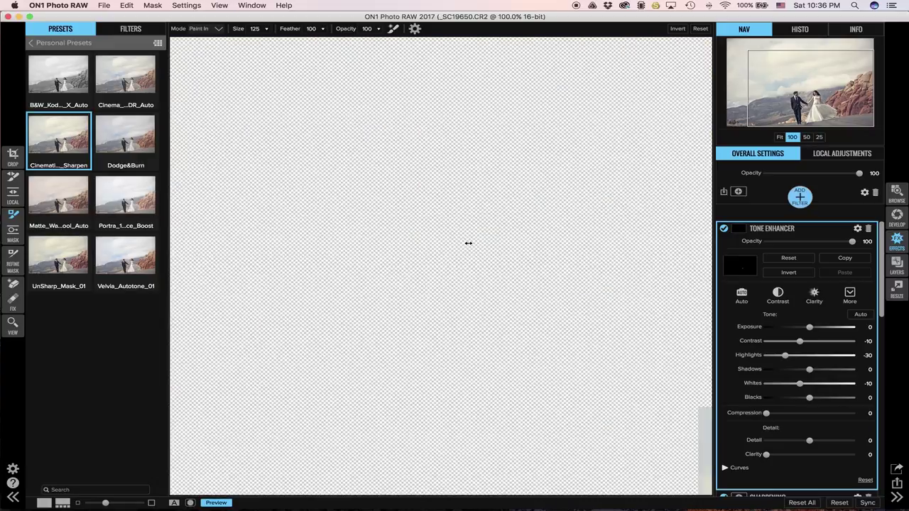
{"action": "key", "text": "bracketleft"}
{"action": "key", "text": "bracketleft"}
{"action": "key", "text": "bracketleft"}
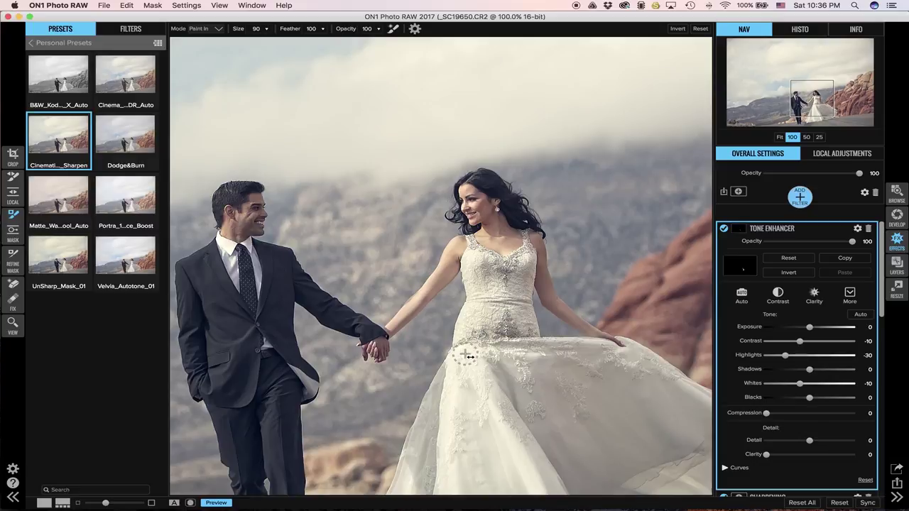
Paint the Tone Enhancer effect into the bride's dress, using brush sizes up to 175 for the skirt and ending at 70
{"action": "left_click_drag", "start_coordinate": [461, 305], "coordinate": [463, 265]}
{"action": "scroll", "coordinate": [462, 265], "scroll_direction": "down", "scroll_amount": 2}
{"action": "key", "text": "bracketright"}
{"action": "key", "text": "bracketright"}
{"action": "key", "text": "bracketright"}
{"action": "key", "text": "bracketright"}
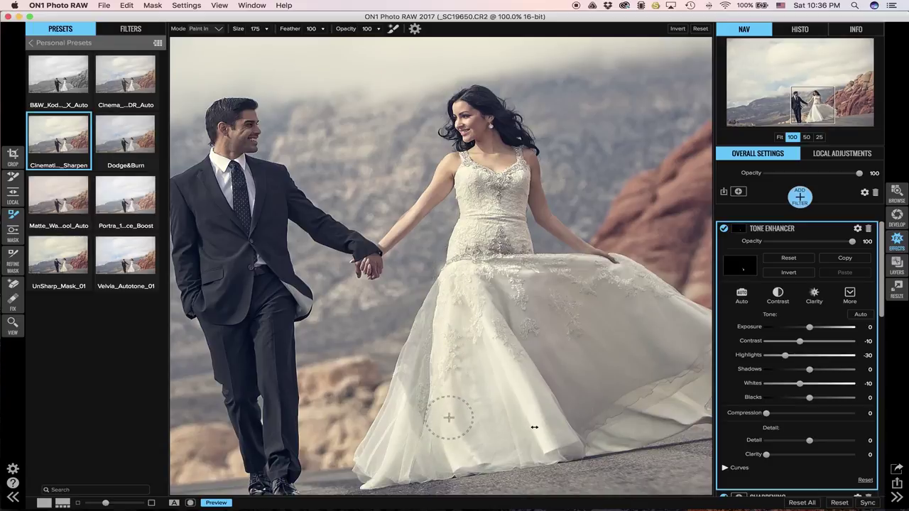
{"action": "key", "text": "bracketleft"}
{"action": "key", "text": "bracketleft"}
{"action": "key", "text": "bracketleft"}
{"action": "key", "text": "bracketleft"}
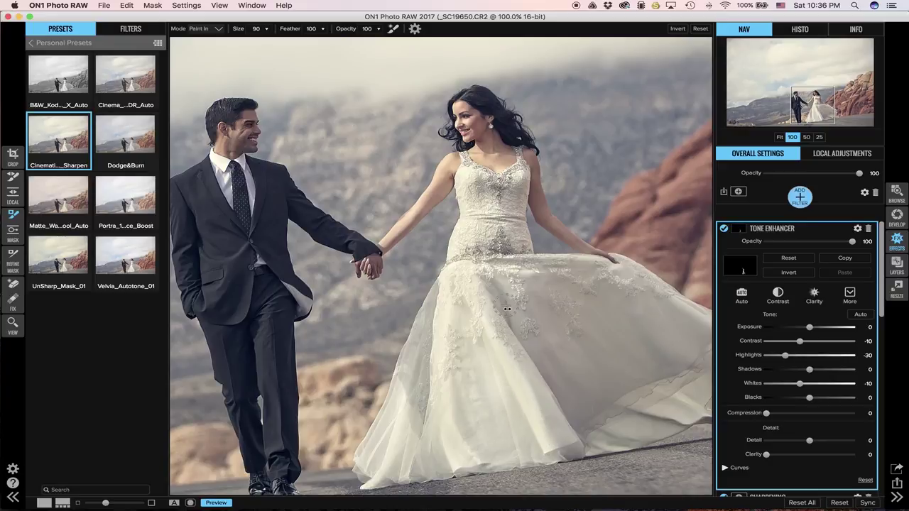
{"action": "key", "text": "bracketright"}
{"action": "key", "text": "bracketright"}
{"action": "key", "text": "bracketright"}
{"action": "key", "text": "bracketright"}
{"action": "key", "text": "bracketright"}
{"action": "key", "text": "bracketright"}
{"action": "key", "text": "bracketleft"}
{"action": "key", "text": "bracketleft"}
{"action": "key", "text": "bracketleft"}
{"action": "key", "text": "bracketleft"}
{"action": "key", "text": "bracketleft"}
{"action": "key", "text": "bracketleft"}
{"action": "key", "text": "bracketleft"}
{"action": "key", "text": "bracketleft"}
Compare the dress with the masked Tone Enhancer off and on, and set the filter's opacity to 60
{"action": "left_click", "coordinate": [719, 228]}
{"action": "left_click", "coordinate": [724, 228]}
{"action": "left_click", "coordinate": [723, 228]}
{"action": "left_click", "coordinate": [723, 228]}
{"action": "left_click", "coordinate": [724, 228]}
{"action": "left_click", "coordinate": [723, 228]}
{"action": "left_click", "coordinate": [723, 228]}
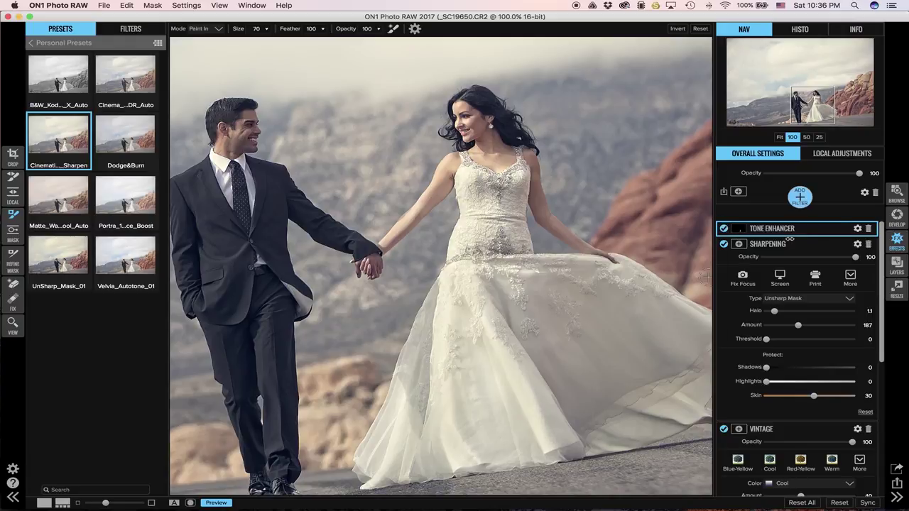
{"action": "left_click", "coordinate": [796, 228]}
{"action": "left_click_drag", "start_coordinate": [852, 243], "coordinate": [820, 243]}
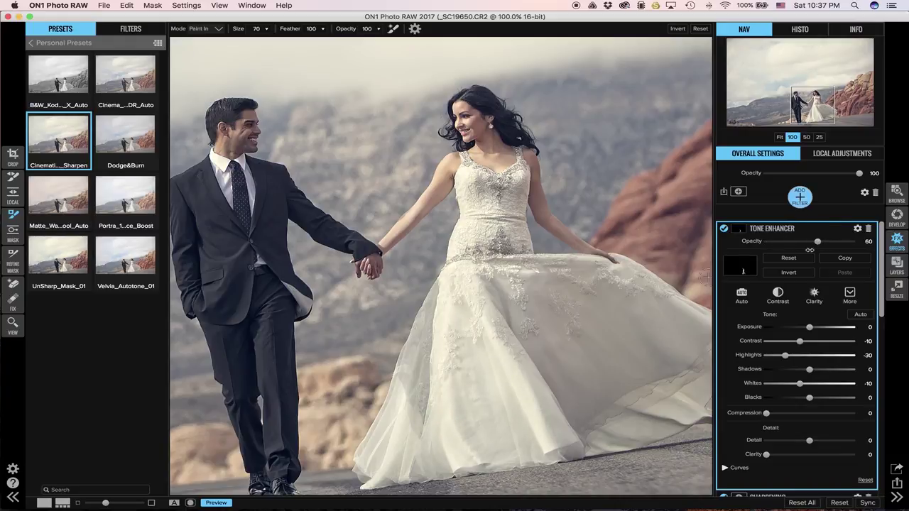
Add a second Tone Enhancer filter and limit it to the Shadows through its blending options
{"action": "left_click", "coordinate": [799, 196]}
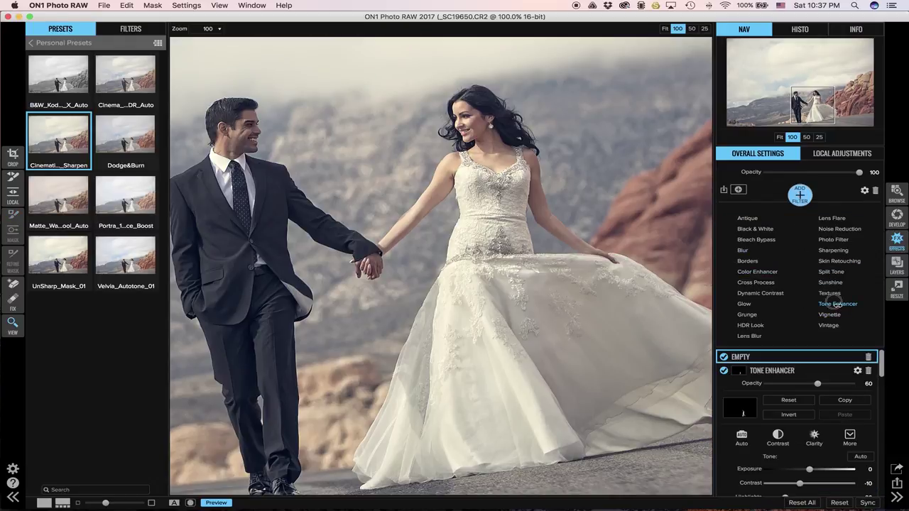
{"action": "left_click", "coordinate": [836, 304]}
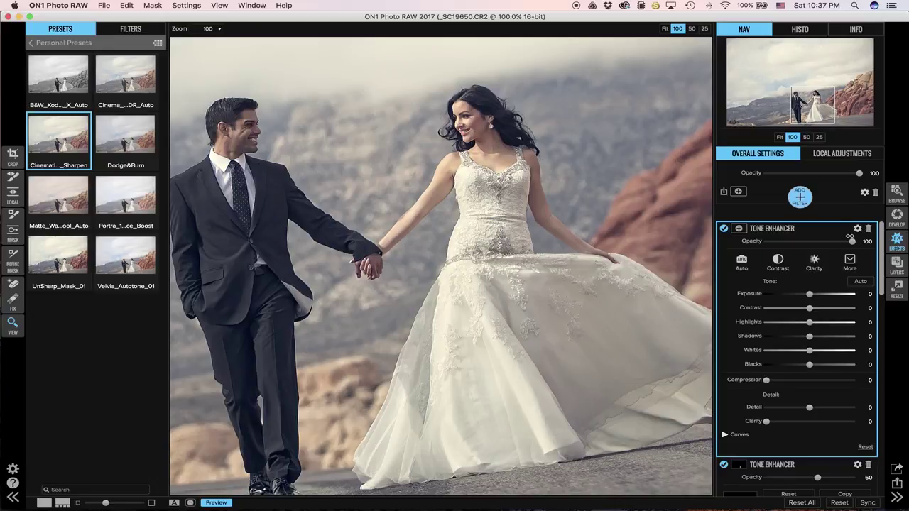
{"action": "left_click", "coordinate": [855, 230]}
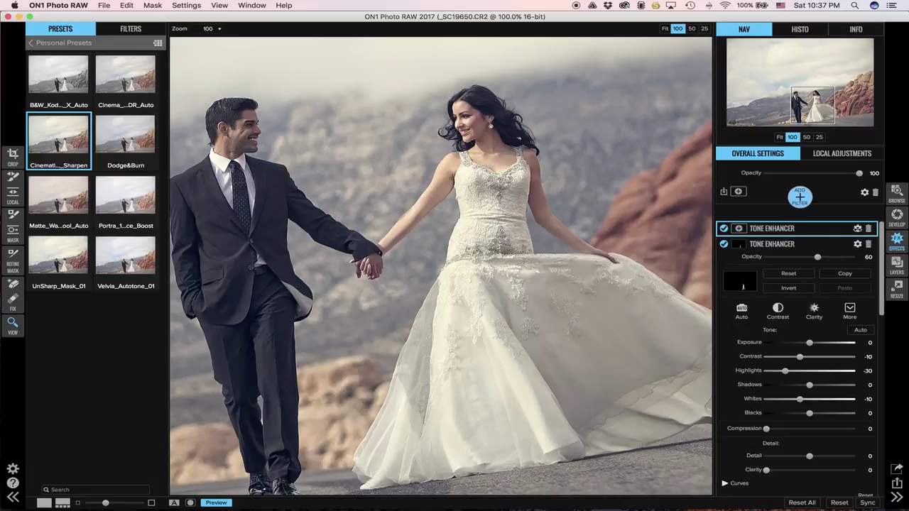
{"action": "left_click", "coordinate": [858, 228]}
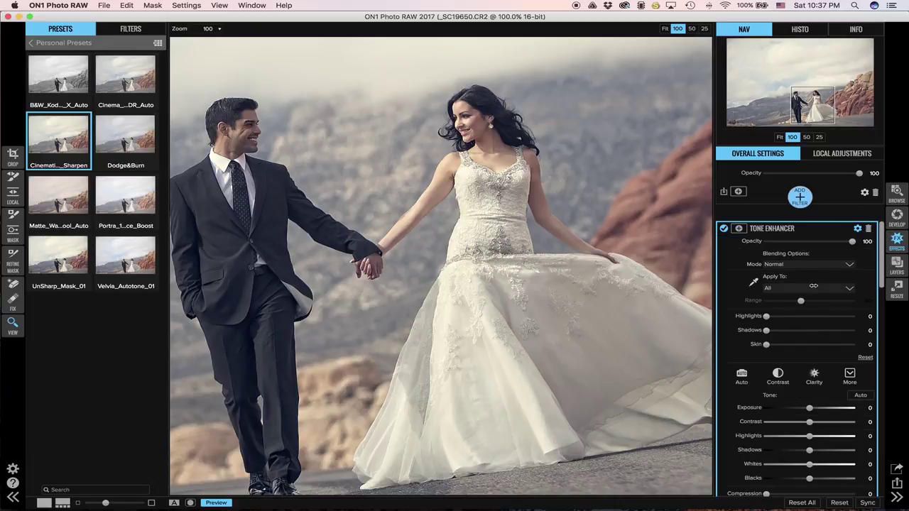
{"action": "left_click", "coordinate": [814, 286]}
{"action": "left_click", "coordinate": [796, 321]}
Set the second Tone Enhancer's Shadows to 20 and Contrast to -9
{"action": "mouse_move", "coordinate": [767, 332]}
{"action": "left_mouse_down"}
{"action": "mouse_move", "coordinate": [838, 331]}
{"action": "mouse_move", "coordinate": [760, 331]}
{"action": "mouse_move", "coordinate": [845, 333]}
{"action": "mouse_move", "coordinate": [757, 331]}
{"action": "left_mouse_up"}
{"action": "left_click_drag", "start_coordinate": [810, 450], "coordinate": [829, 450]}
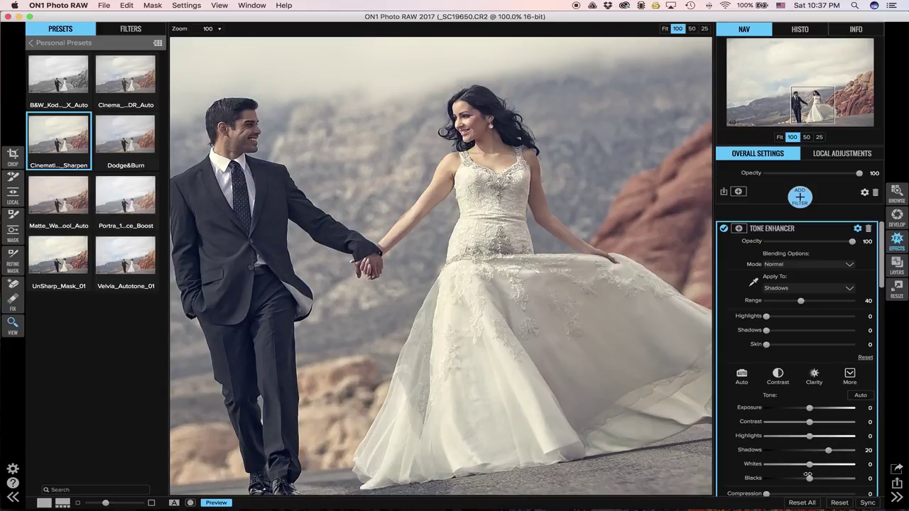
{"action": "left_click_drag", "start_coordinate": [811, 422], "coordinate": [801, 422]}
Open the second Tone Enhancer's mask and compare the photo with the filter off and on
{"action": "left_click", "coordinate": [739, 228]}
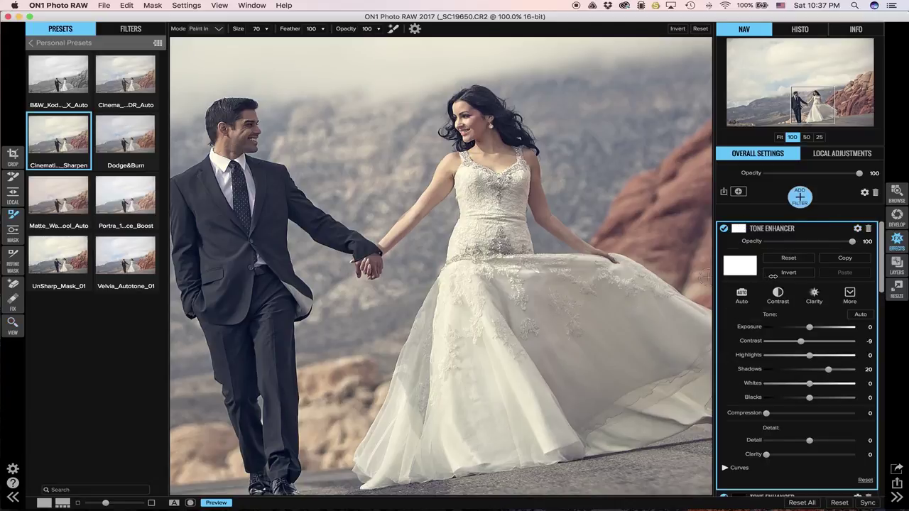
{"action": "left_click", "coordinate": [844, 228]}
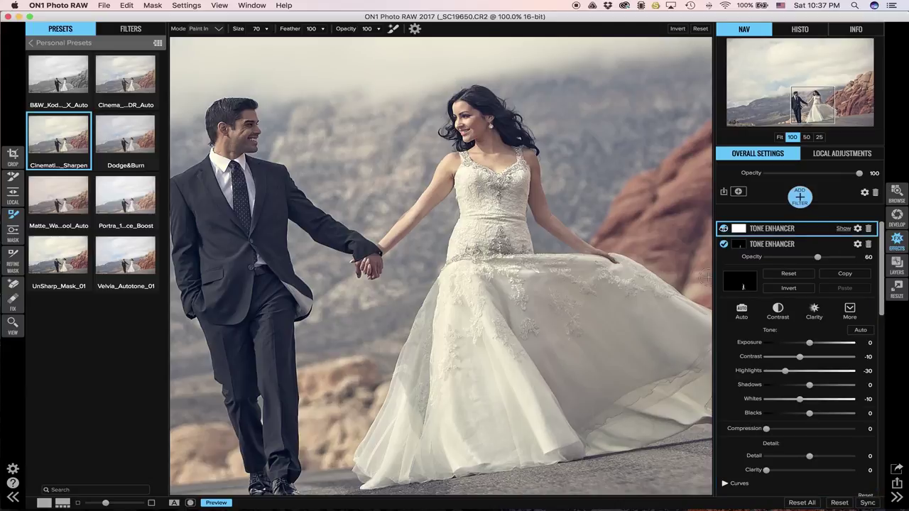
{"action": "left_click", "coordinate": [723, 228]}
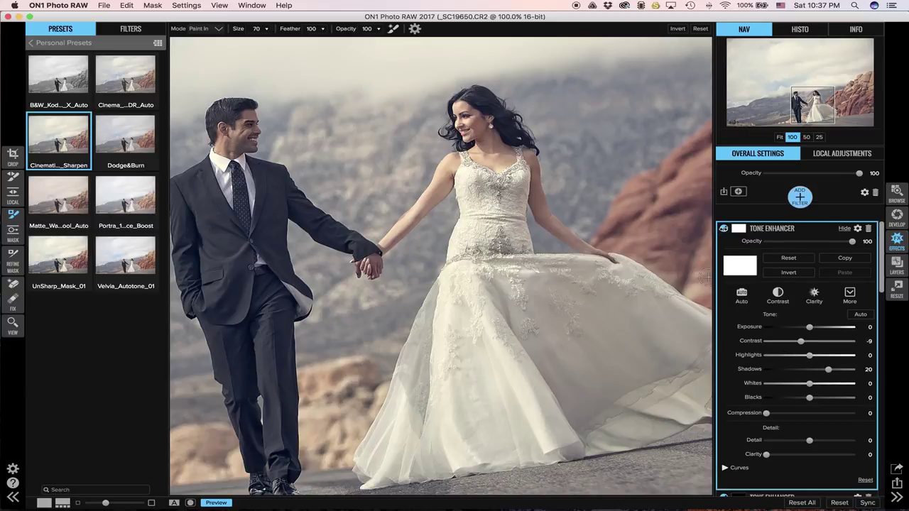
Compare the photo with the second Tone Enhancer filter turned off and on
{"action": "left_click", "coordinate": [723, 228]}
{"action": "left_click", "coordinate": [723, 228]}
{"action": "left_click", "coordinate": [723, 228]}
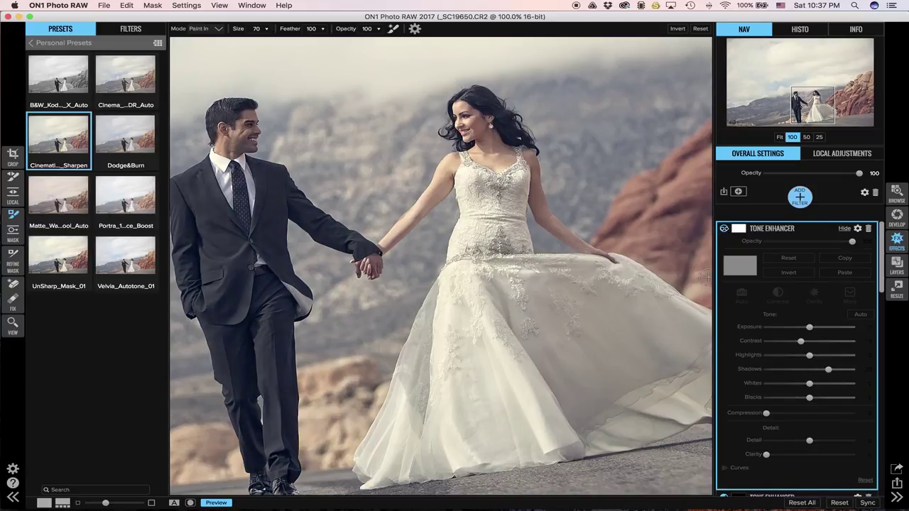
{"action": "left_click", "coordinate": [723, 228]}
{"action": "left_click", "coordinate": [723, 228]}
{"action": "left_click", "coordinate": [723, 228]}
{"action": "left_click", "coordinate": [723, 228]}
{"action": "left_click", "coordinate": [723, 228]}
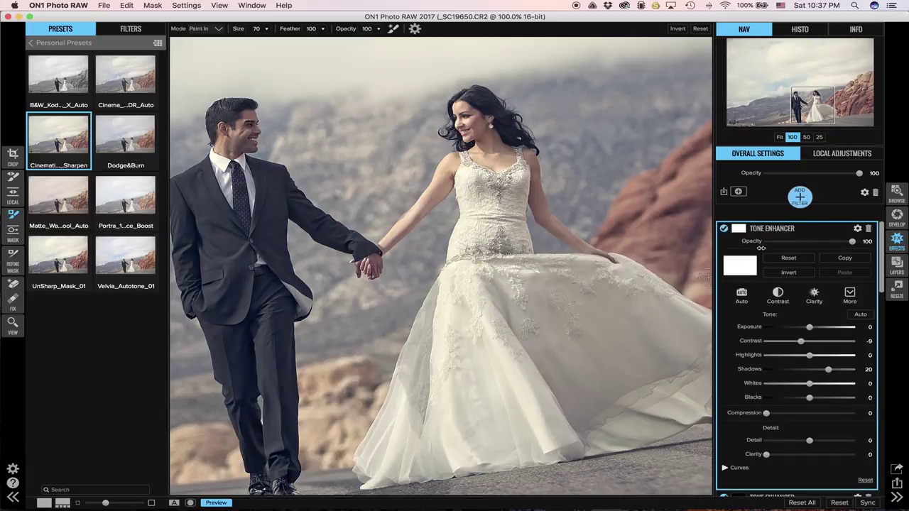
Set the second Tone Enhancer's Shadows to 24 and Compression to 34, and invert its mask
{"action": "left_click_drag", "start_coordinate": [831, 371], "coordinate": [834, 371]}
{"action": "left_click_drag", "start_coordinate": [767, 413], "coordinate": [809, 413]}
{"action": "double_click", "coordinate": [757, 412]}
{"action": "left_click", "coordinate": [789, 273]}
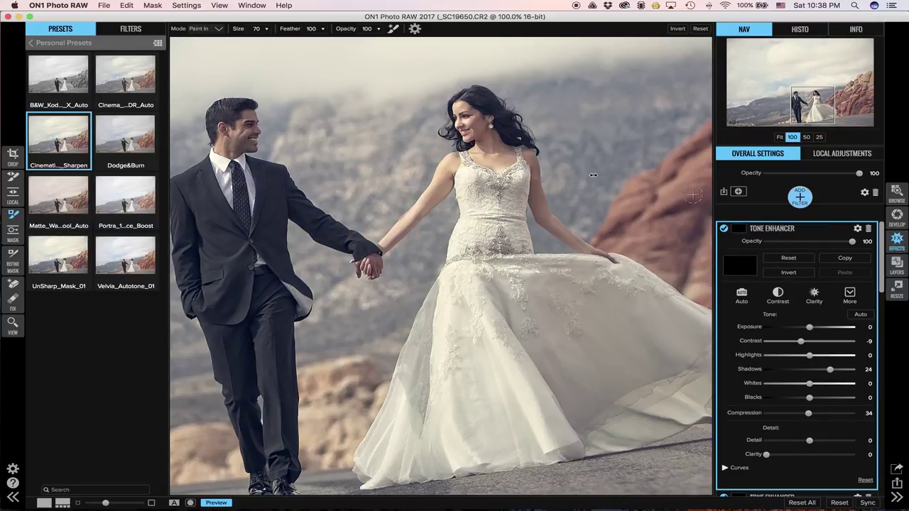
Paint the effect in over the bride's face and neck, the groom's face and their clasped hands, adjusting the brush size
{"action": "key", "text": "bracketright"}
{"action": "key", "text": "bracketright"}
{"action": "key", "text": "bracketright"}
{"action": "mouse_move", "coordinate": [501, 147]}
{"action": "left_mouse_down"}
{"action": "mouse_move", "coordinate": [483, 114]}
{"action": "mouse_move", "coordinate": [490, 133]}
{"action": "left_mouse_up"}
{"action": "key", "text": "bracketleft"}
{"action": "key", "text": "bracketleft"}
{"action": "mouse_move", "coordinate": [234, 150]}
{"action": "left_mouse_down"}
{"action": "mouse_move", "coordinate": [250, 116]}
{"action": "mouse_move", "coordinate": [233, 154]}
{"action": "left_mouse_up"}
{"action": "mouse_move", "coordinate": [370, 266]}
{"action": "left_mouse_down"}
{"action": "mouse_move", "coordinate": [379, 267]}
{"action": "mouse_move", "coordinate": [362, 270]}
{"action": "left_mouse_up"}
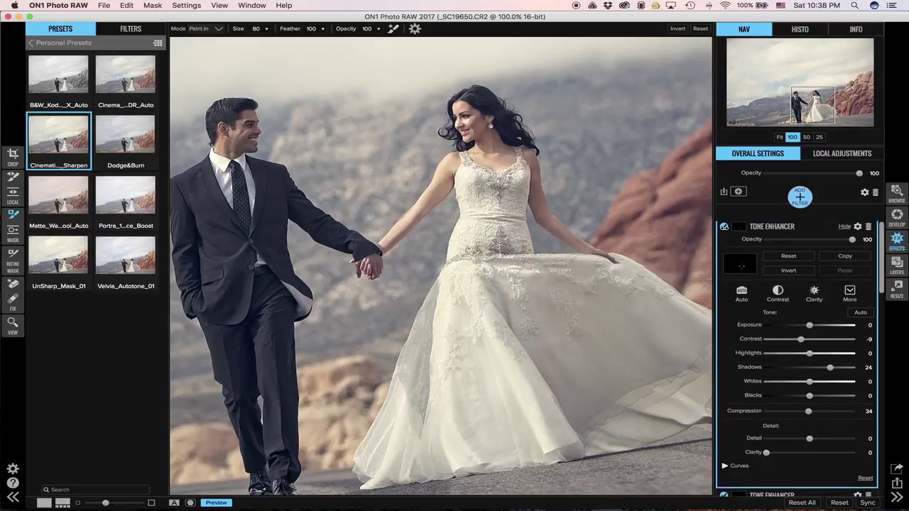
Raise the second Tone Enhancer's Shadows to 46 and Compression to 36, keeping its Blacks at 0
{"action": "left_click", "coordinate": [845, 228]}
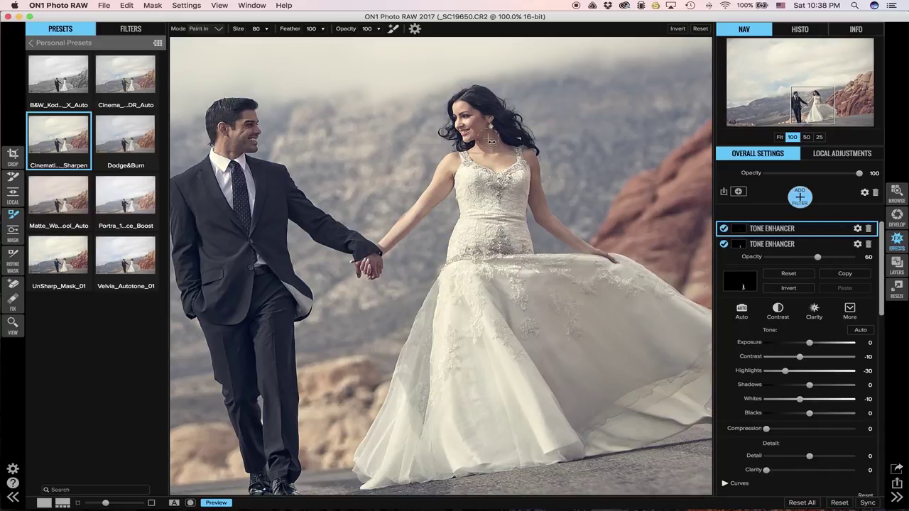
{"action": "left_click", "coordinate": [785, 229]}
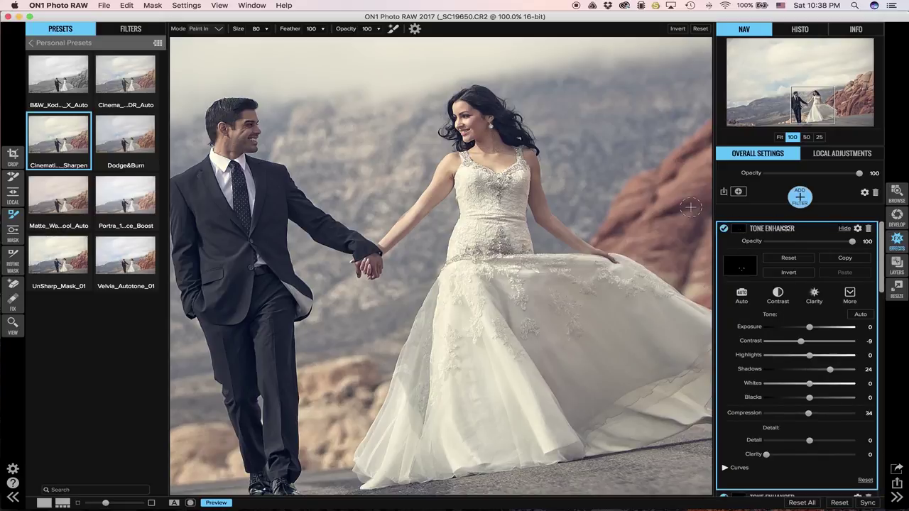
{"action": "left_click_drag", "start_coordinate": [832, 370], "coordinate": [844, 370]}
{"action": "left_click_drag", "start_coordinate": [816, 398], "coordinate": [832, 398]}
{"action": "double_click", "coordinate": [755, 398]}
{"action": "mouse_move", "coordinate": [810, 413]}
{"action": "left_mouse_down"}
{"action": "mouse_move", "coordinate": [860, 413]}
{"action": "mouse_move", "coordinate": [809, 413]}
{"action": "left_mouse_up"}
Compare the whole edited photo with the original
{"action": "key", "text": "super+0"}
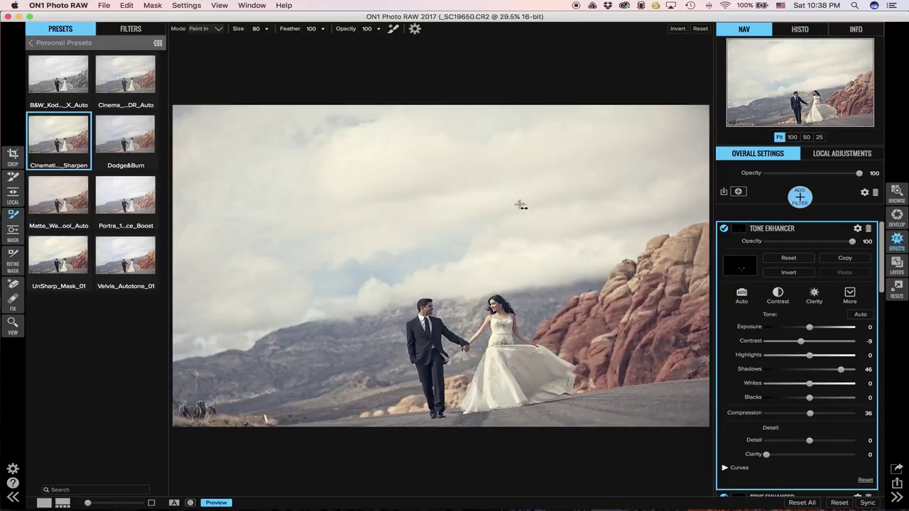
{"action": "key", "text": "backslash"}
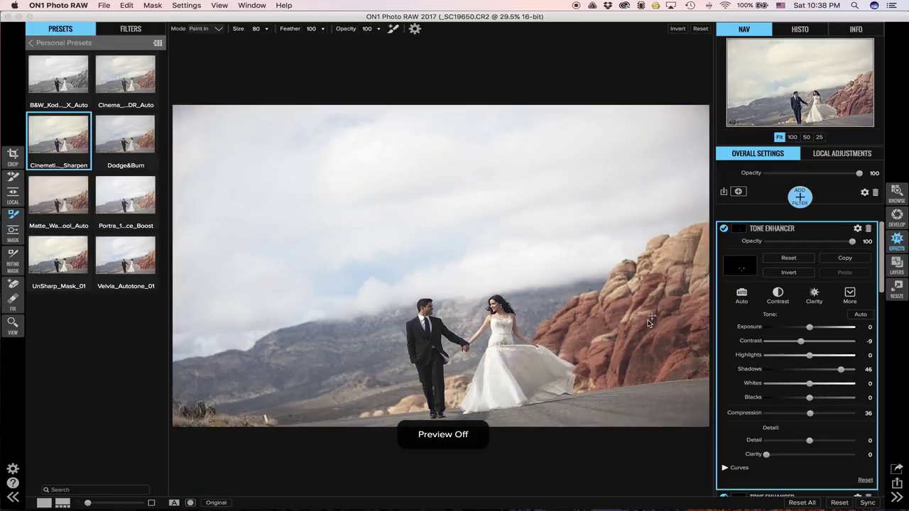
{"action": "key", "text": "backslash"}
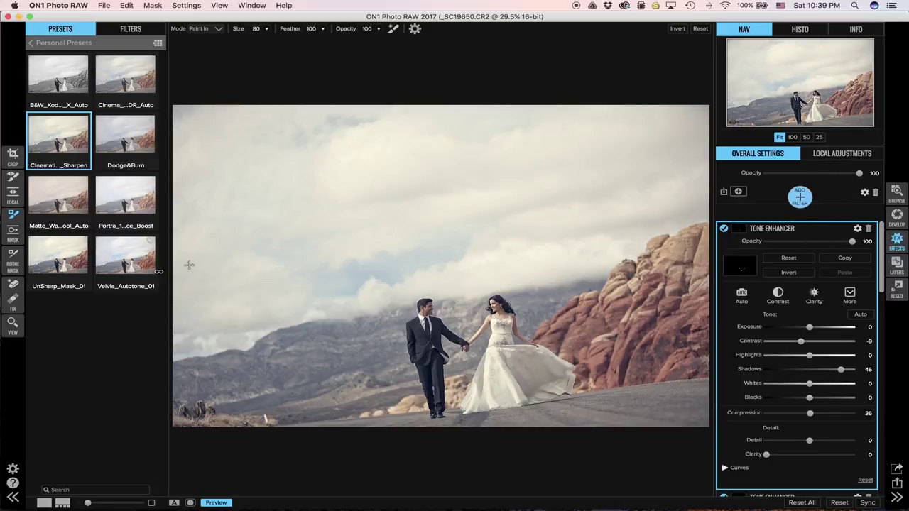
Place a linear gradient with the Masking Bug and tilt it along the line between the sky and the mountains
{"action": "key", "text": "shift+b"}
{"action": "left_click_drag", "start_coordinate": [260, 79], "coordinate": [352, 135]}
{"action": "key", "text": "super+z"}
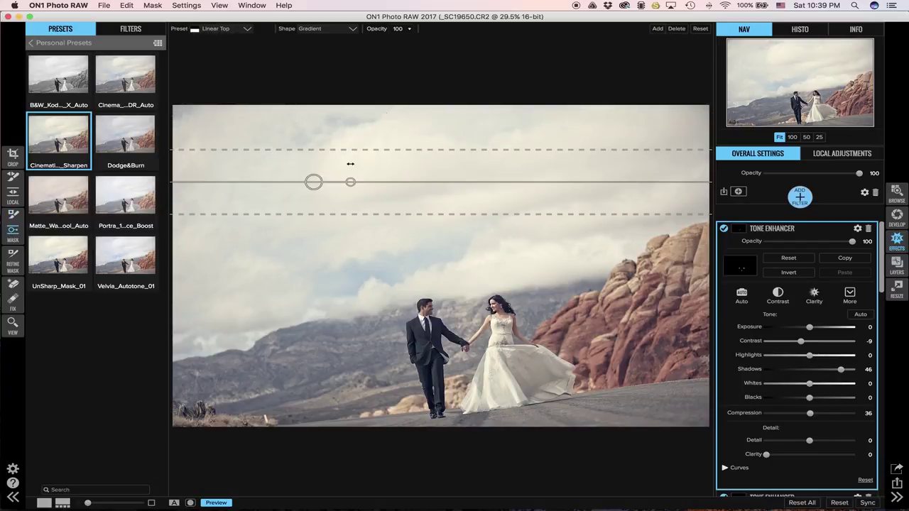
{"action": "left_click_drag", "start_coordinate": [315, 239], "coordinate": [324, 165]}
{"action": "left_click_drag", "start_coordinate": [351, 132], "coordinate": [362, 260]}
{"action": "key", "text": "super+z"}
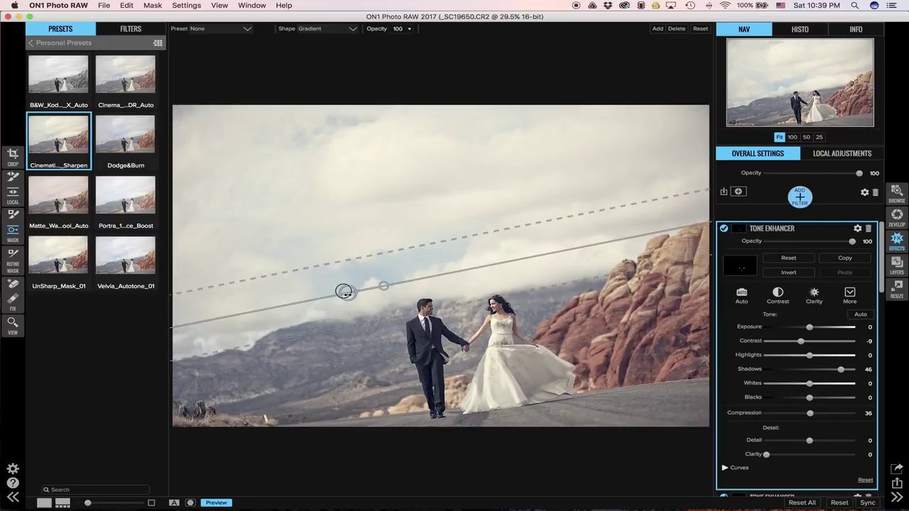
Try moving the tilted gradient up into the sky and down over the mountains, and undo the moves
{"action": "left_click_drag", "start_coordinate": [347, 292], "coordinate": [341, 233]}
{"action": "key", "text": "super+z"}
{"action": "key", "text": "super+z"}
{"action": "left_click_drag", "start_coordinate": [348, 294], "coordinate": [339, 201]}
{"action": "key", "text": "super+z"}
{"action": "left_click_drag", "start_coordinate": [360, 325], "coordinate": [360, 349]}
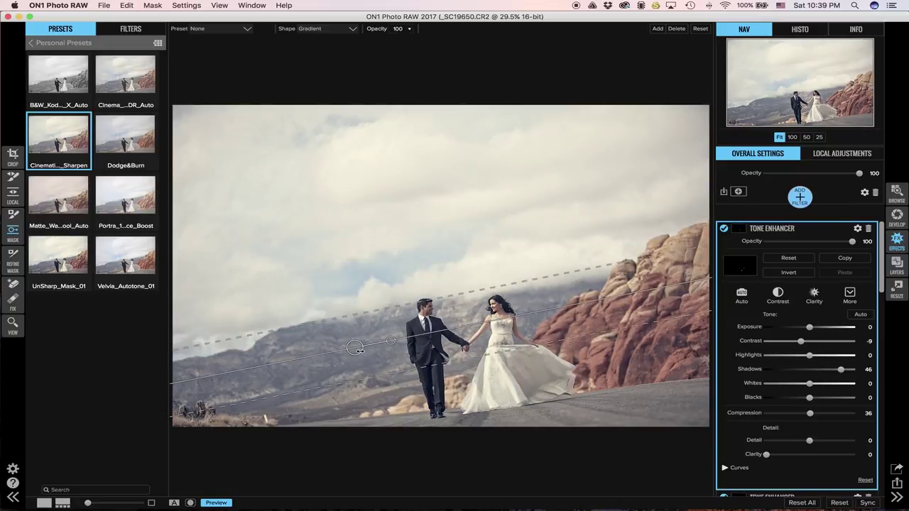
{"action": "left_click_drag", "start_coordinate": [344, 278], "coordinate": [333, 190]}
{"action": "left_click_drag", "start_coordinate": [336, 253], "coordinate": [332, 217]}
{"action": "key", "text": "super+z"}
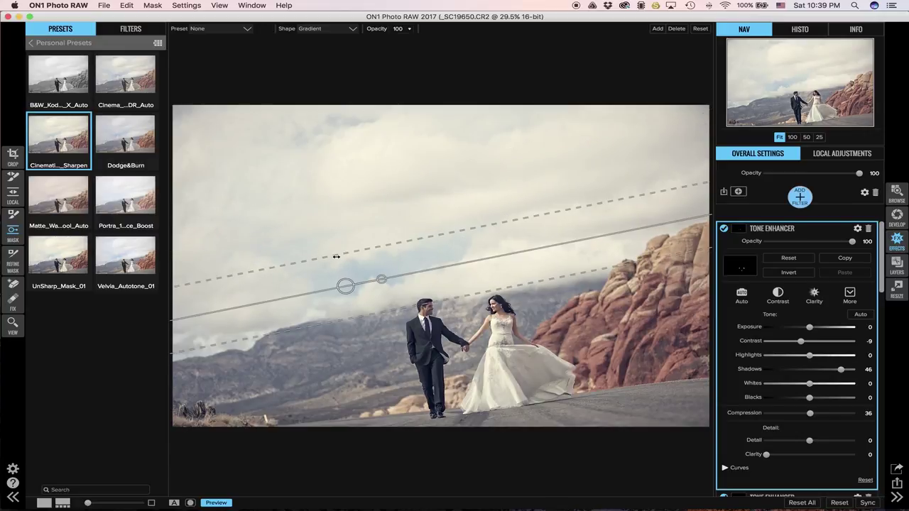
Try repositioning the gradient and its edges higher in the clouds several more times, undoing each attempt
{"action": "left_click_drag", "start_coordinate": [344, 285], "coordinate": [334, 213]}
{"action": "key", "text": "super+z"}
{"action": "left_click_drag", "start_coordinate": [345, 255], "coordinate": [343, 208]}
{"action": "key", "text": "super+z"}
{"action": "left_click_drag", "start_coordinate": [351, 320], "coordinate": [330, 227]}
{"action": "key", "text": "super+z"}
{"action": "mouse_move", "coordinate": [349, 295]}
{"action": "left_mouse_down"}
{"action": "mouse_move", "coordinate": [345, 226]}
{"action": "mouse_move", "coordinate": [298, 258]}
{"action": "mouse_move", "coordinate": [299, 223]}
{"action": "mouse_move", "coordinate": [305, 230]}
{"action": "mouse_move", "coordinate": [238, 225]}
{"action": "mouse_move", "coordinate": [324, 219]}
{"action": "mouse_move", "coordinate": [345, 252]}
{"action": "mouse_move", "coordinate": [341, 290]}
{"action": "left_mouse_up"}
{"action": "left_click_drag", "start_coordinate": [362, 286], "coordinate": [349, 143]}
{"action": "key", "text": "super+z"}
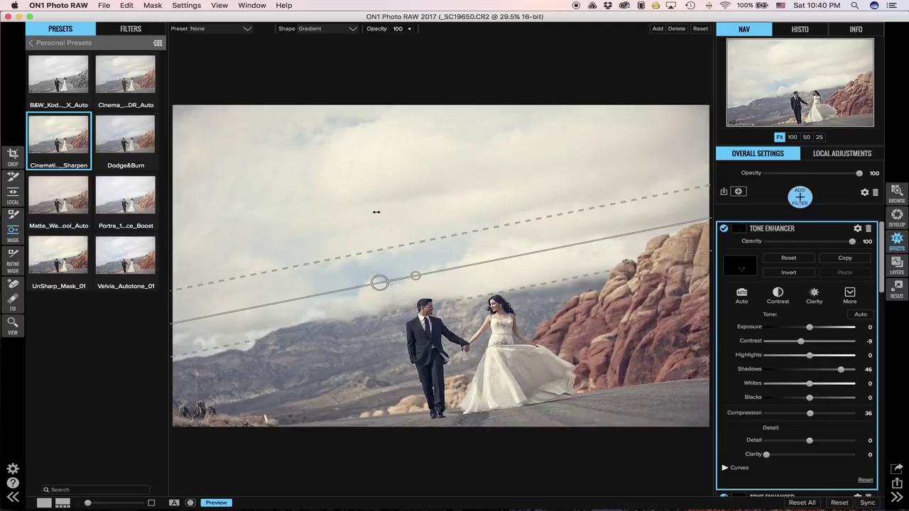
{"action": "left_click_drag", "start_coordinate": [375, 260], "coordinate": [349, 129]}
{"action": "key", "text": "super+z"}
{"action": "left_click_drag", "start_coordinate": [370, 255], "coordinate": [361, 227]}
{"action": "key", "text": "super+z"}
Try the Center, Edges and Reflected Gradient shapes on the masking bug, and return it to Gradient
{"action": "left_click", "coordinate": [352, 29]}
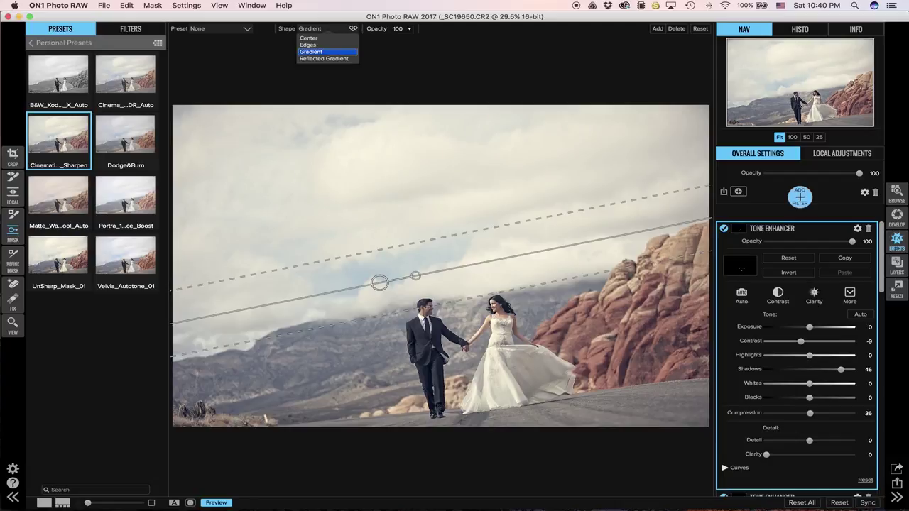
{"action": "left_click", "coordinate": [341, 38]}
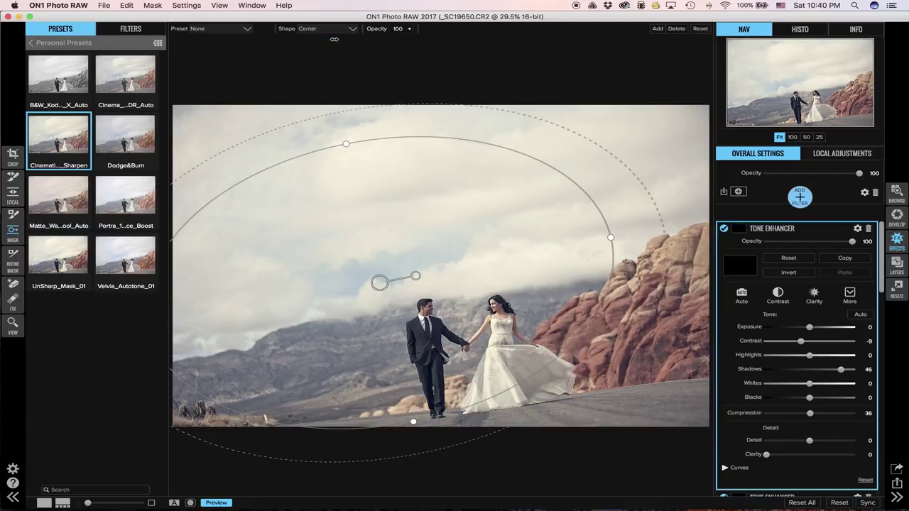
{"action": "left_click", "coordinate": [342, 30]}
{"action": "left_click", "coordinate": [341, 44]}
{"action": "left_click", "coordinate": [349, 27]}
{"action": "left_click", "coordinate": [341, 52]}
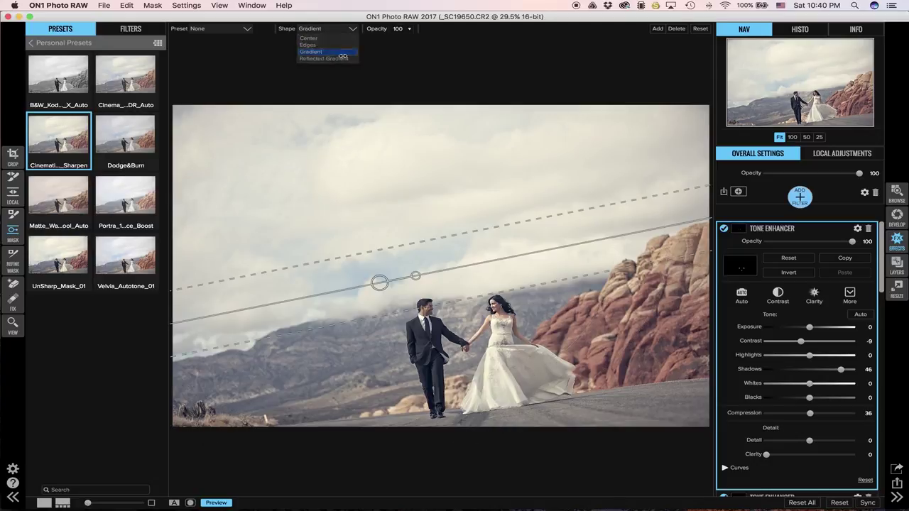
{"action": "left_click", "coordinate": [352, 30]}
{"action": "left_click", "coordinate": [342, 58]}
{"action": "left_click", "coordinate": [349, 29]}
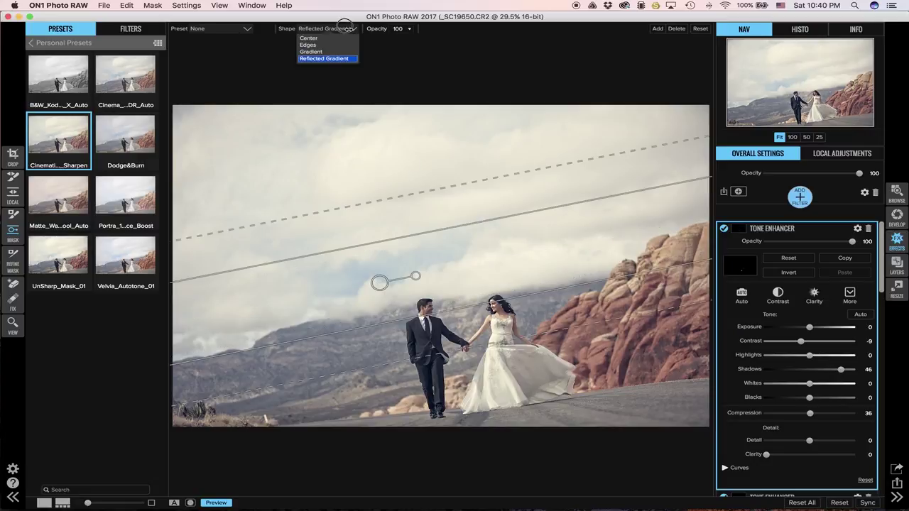
{"action": "left_click", "coordinate": [341, 51]}
Add more gradient masking bugs over the sky, one of them high in the clouds, and view the photo enlarged
{"action": "left_click_drag", "start_coordinate": [388, 241], "coordinate": [374, 292]}
{"action": "left_click_drag", "start_coordinate": [358, 227], "coordinate": [327, 129]}
{"action": "left_click_drag", "start_coordinate": [349, 260], "coordinate": [357, 280]}
{"action": "left_click_drag", "start_coordinate": [341, 135], "coordinate": [313, 159]}
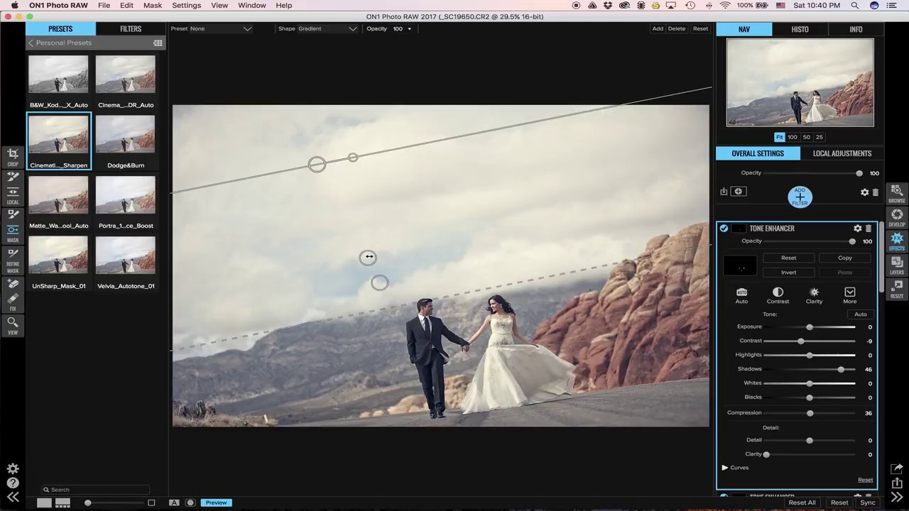
{"action": "key", "text": "Tab"}
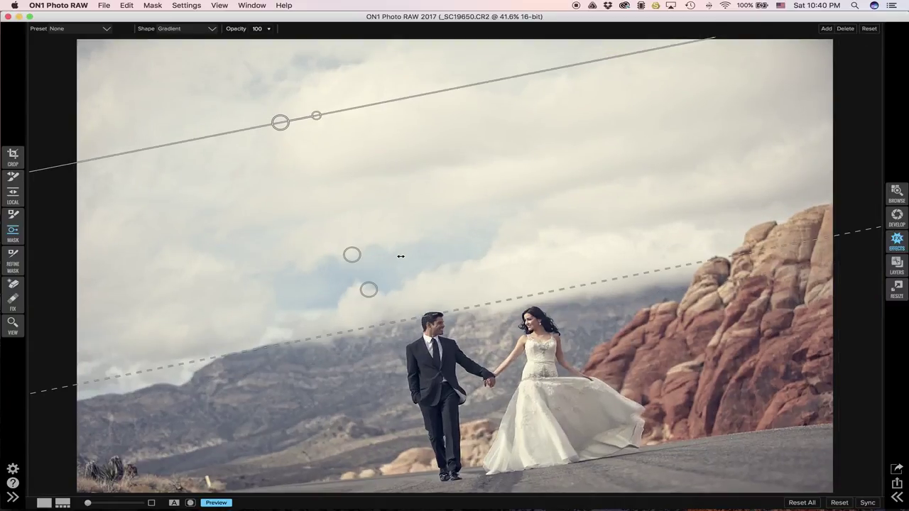
{"action": "key", "text": "Tab"}
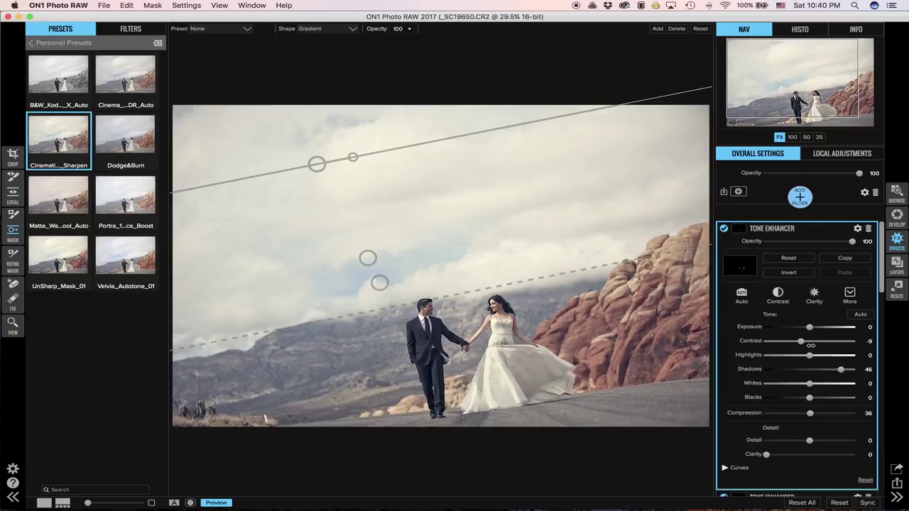
Reset the second Tone Enhancer's Contrast and Shadows to 0
{"action": "double_click", "coordinate": [757, 369]}
{"action": "left_click", "coordinate": [827, 154]}
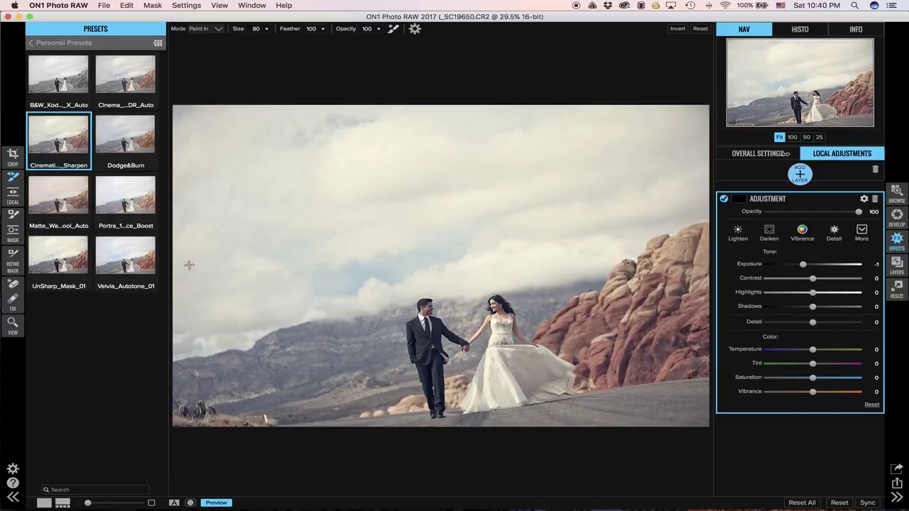
{"action": "left_click", "coordinate": [777, 154]}
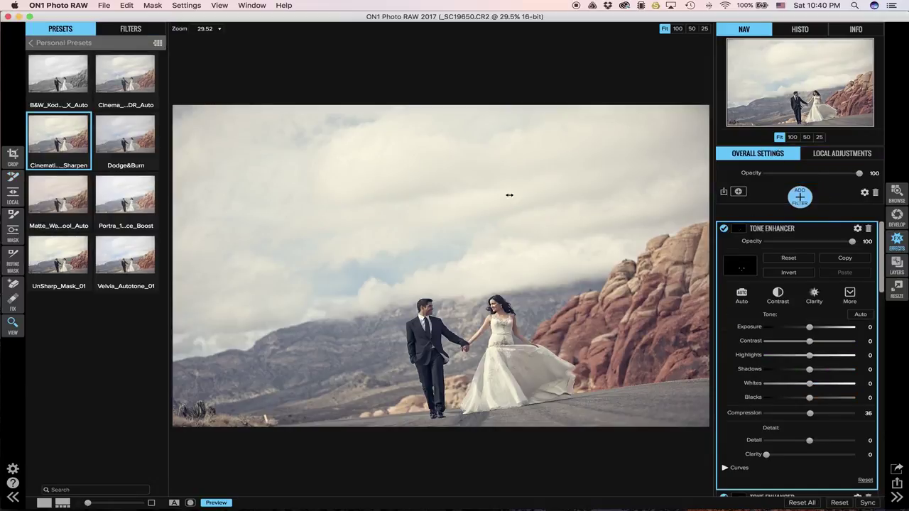
Draw a gradient mask on the local adjustment layer over the sky, tilted along the mountain line
{"action": "left_click", "coordinate": [840, 154]}
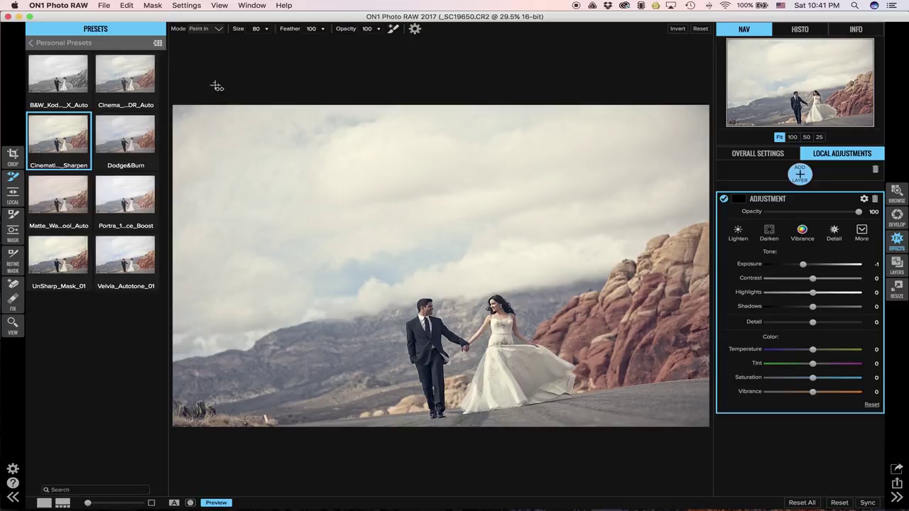
{"action": "key", "text": "shift+b"}
{"action": "left_click_drag", "start_coordinate": [238, 117], "coordinate": [339, 301]}
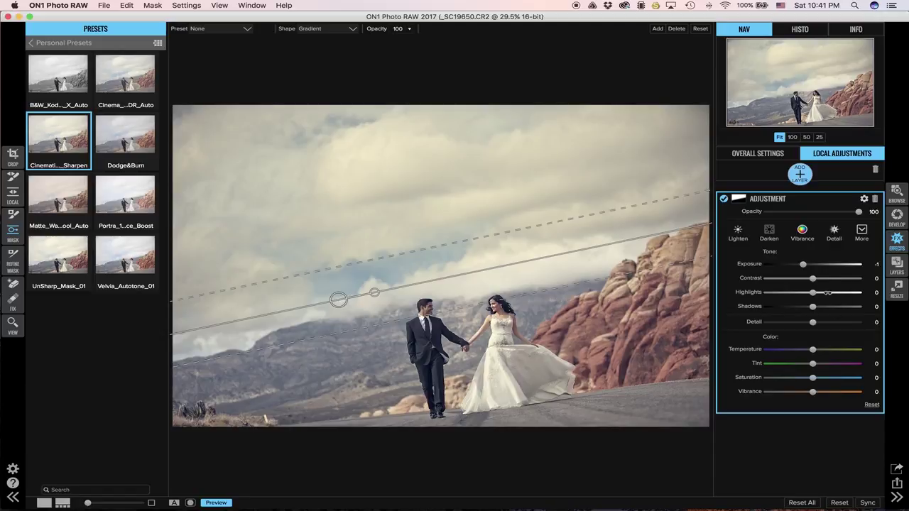
Set the sky adjustment's Exposure to -0.5 and Temperature to -30, and lower its Highlights slightly past -28
{"action": "double_click", "coordinate": [755, 267]}
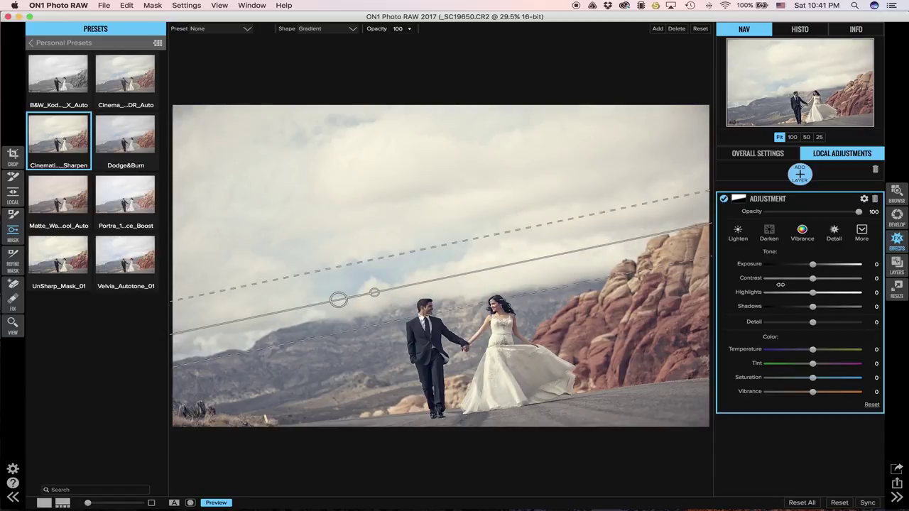
{"action": "left_click_drag", "start_coordinate": [799, 293], "coordinate": [783, 293]}
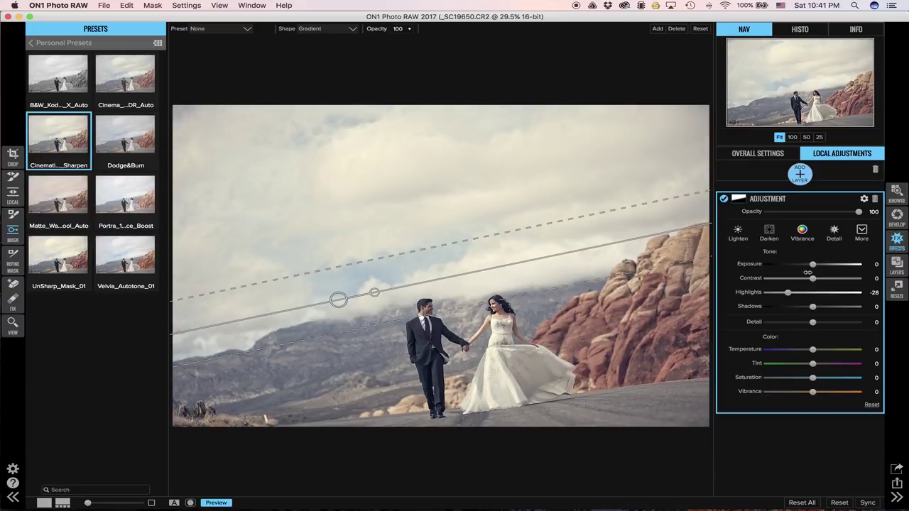
{"action": "left_click_drag", "start_coordinate": [813, 264], "coordinate": [809, 264]}
{"action": "left_click_drag", "start_coordinate": [814, 350], "coordinate": [812, 321]}
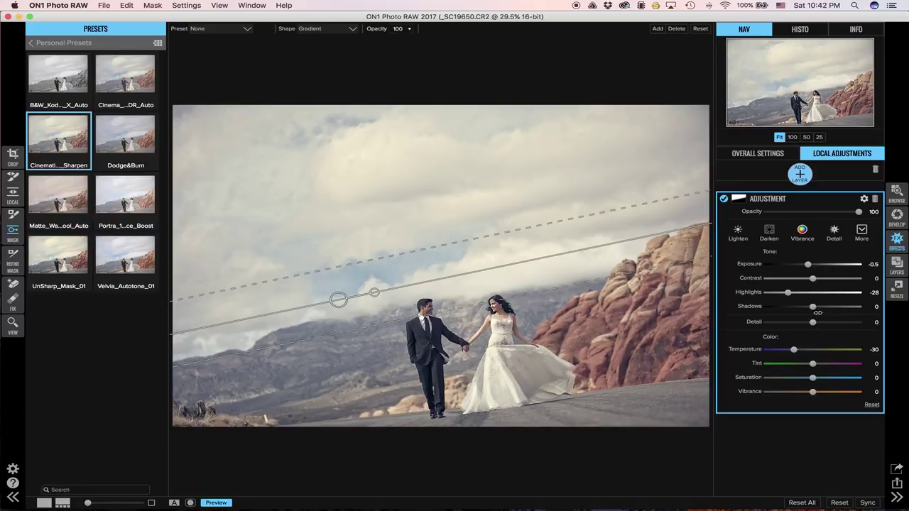
{"action": "left_click_drag", "start_coordinate": [788, 292], "coordinate": [783, 292]}
Return to the overall settings and compare the finished photo with the original several times
{"action": "left_click", "coordinate": [758, 153]}
{"action": "key", "text": "p"}
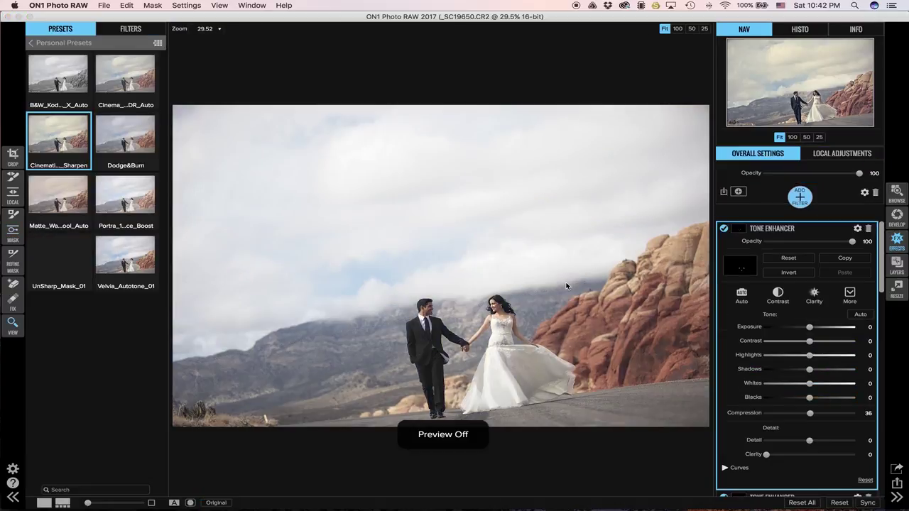
{"action": "key", "text": "p"}
{"action": "key", "text": "p"}
{"action": "key", "text": "p"}
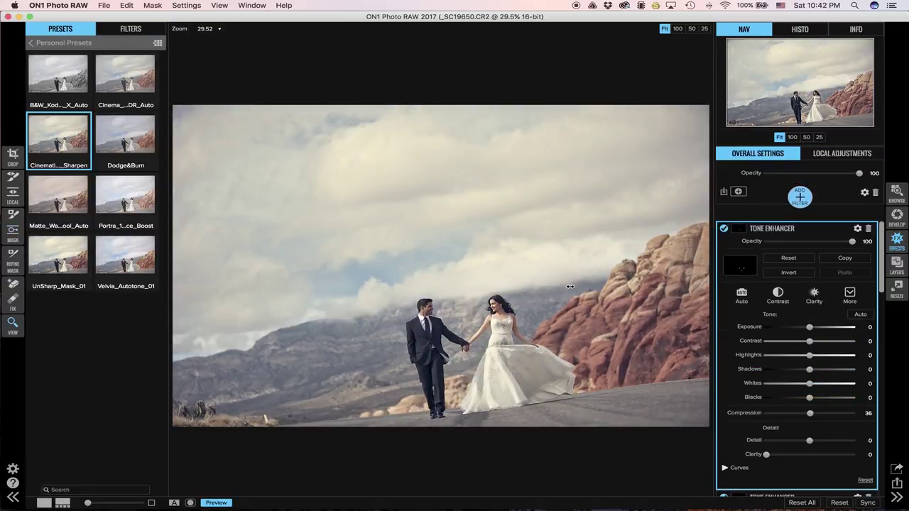
{"action": "key", "text": "p"}
{"action": "key", "text": "p"}
{"action": "key", "text": "super+Tab"}
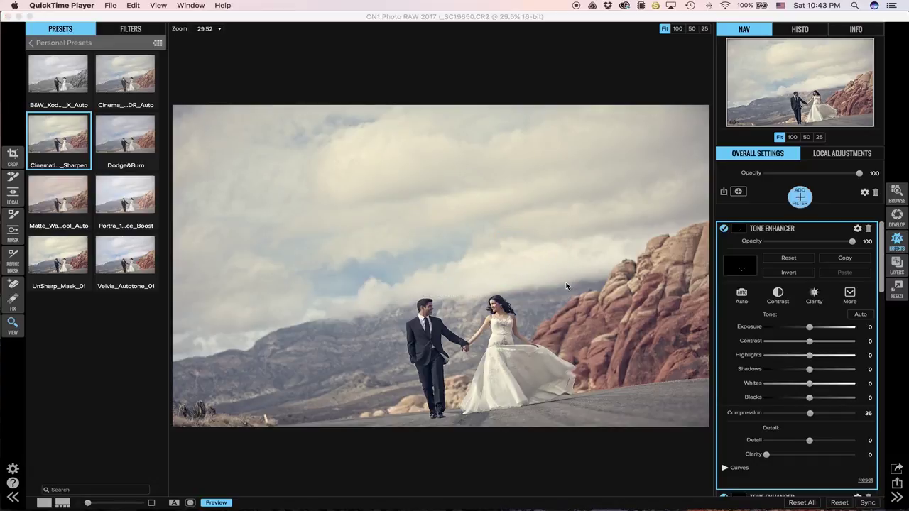